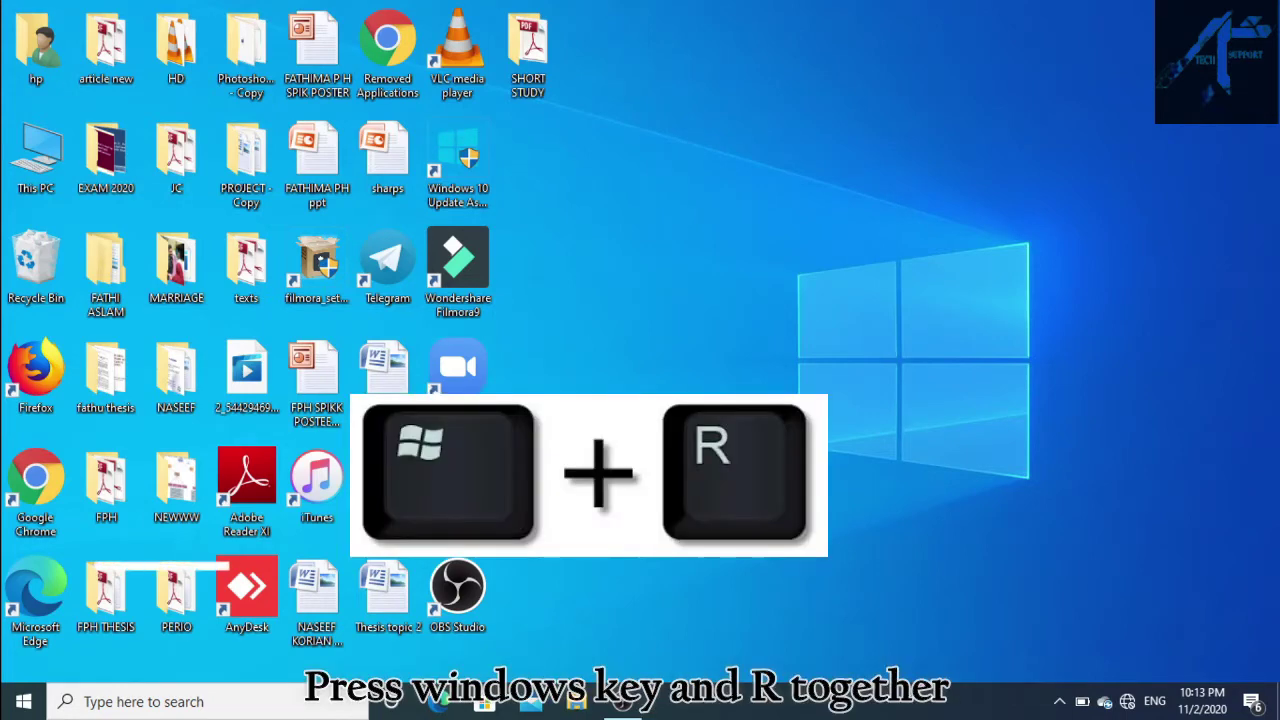
- Open the Prefetch folder from the Run box, granting permanent access to it
key(super+r)
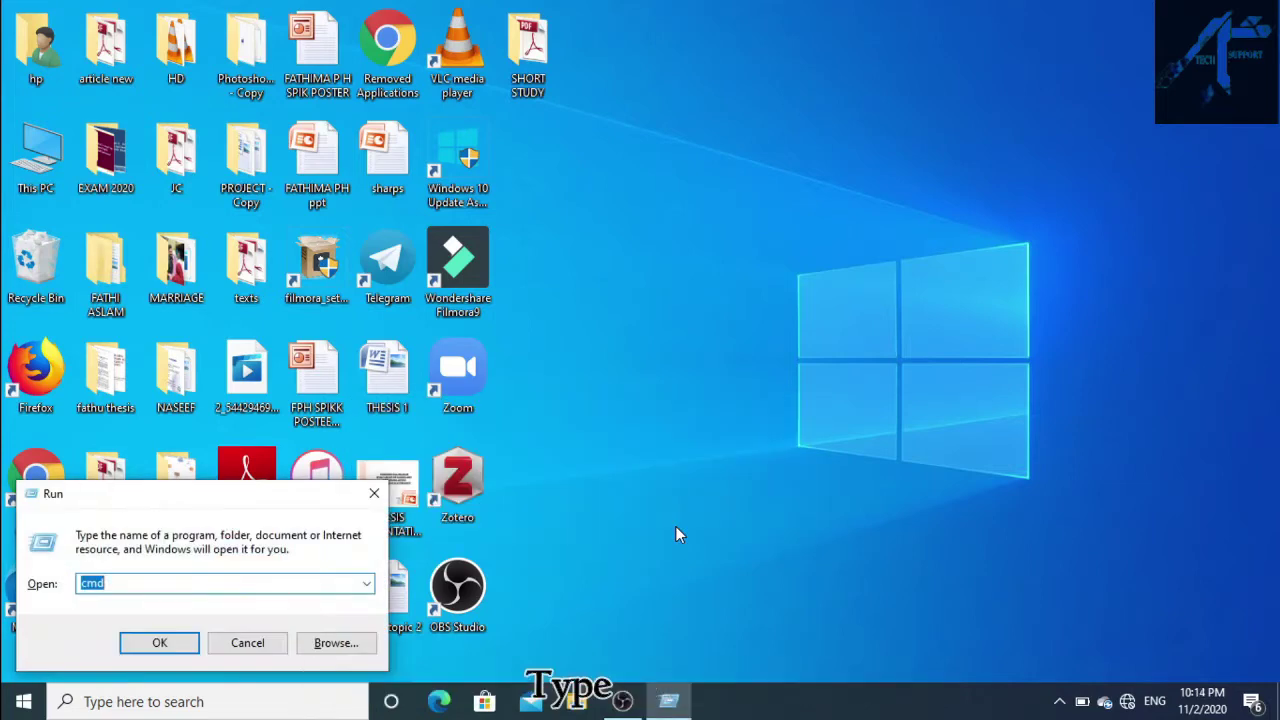
text(pre)
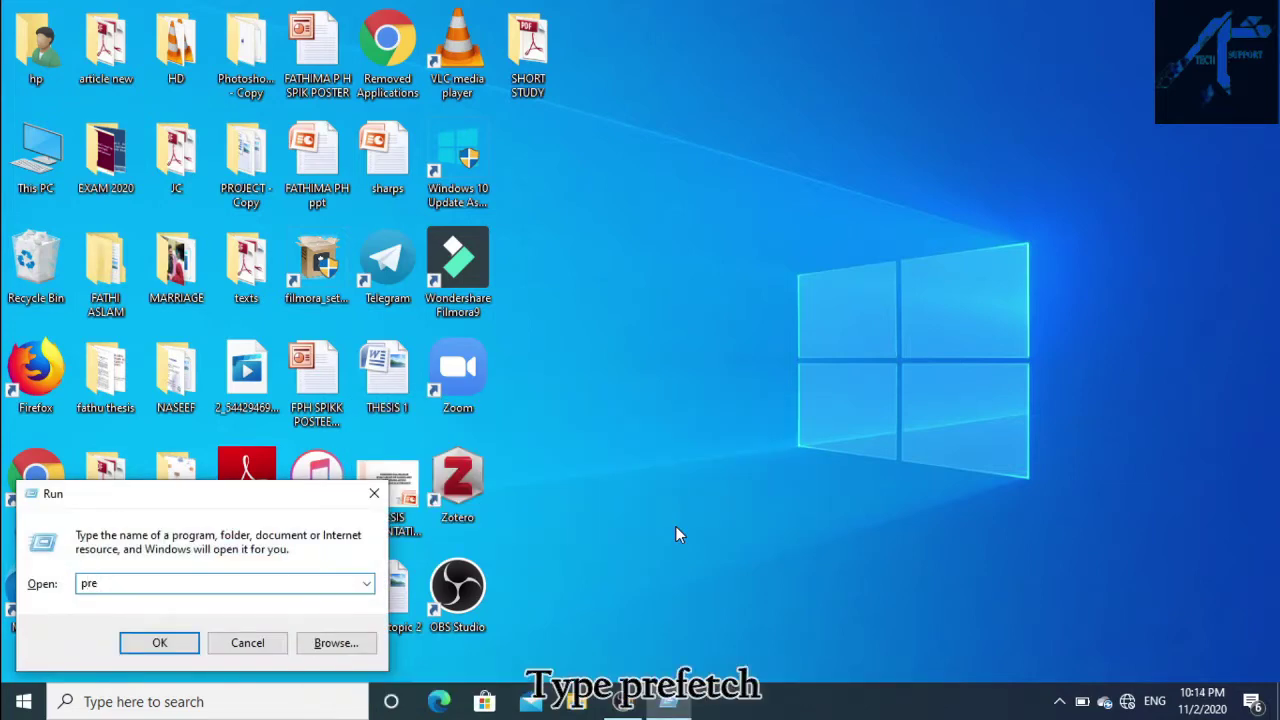
text(fet)
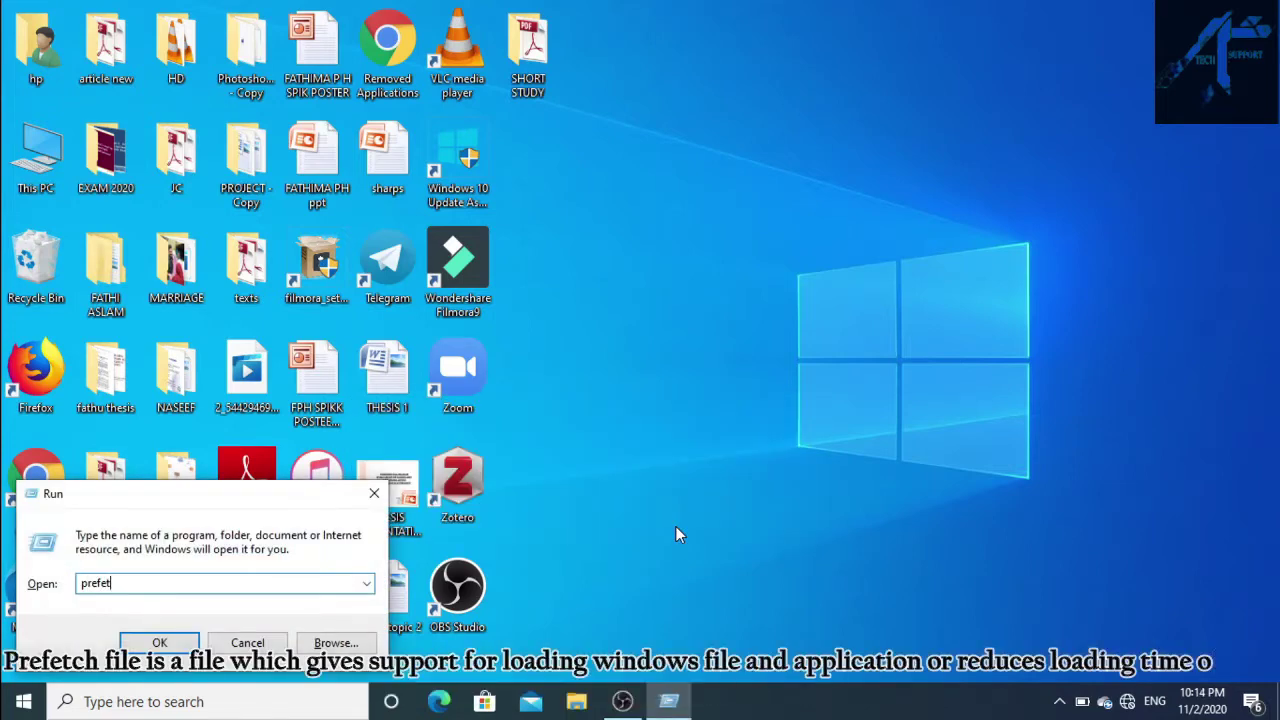
text(ch)
key(Return)
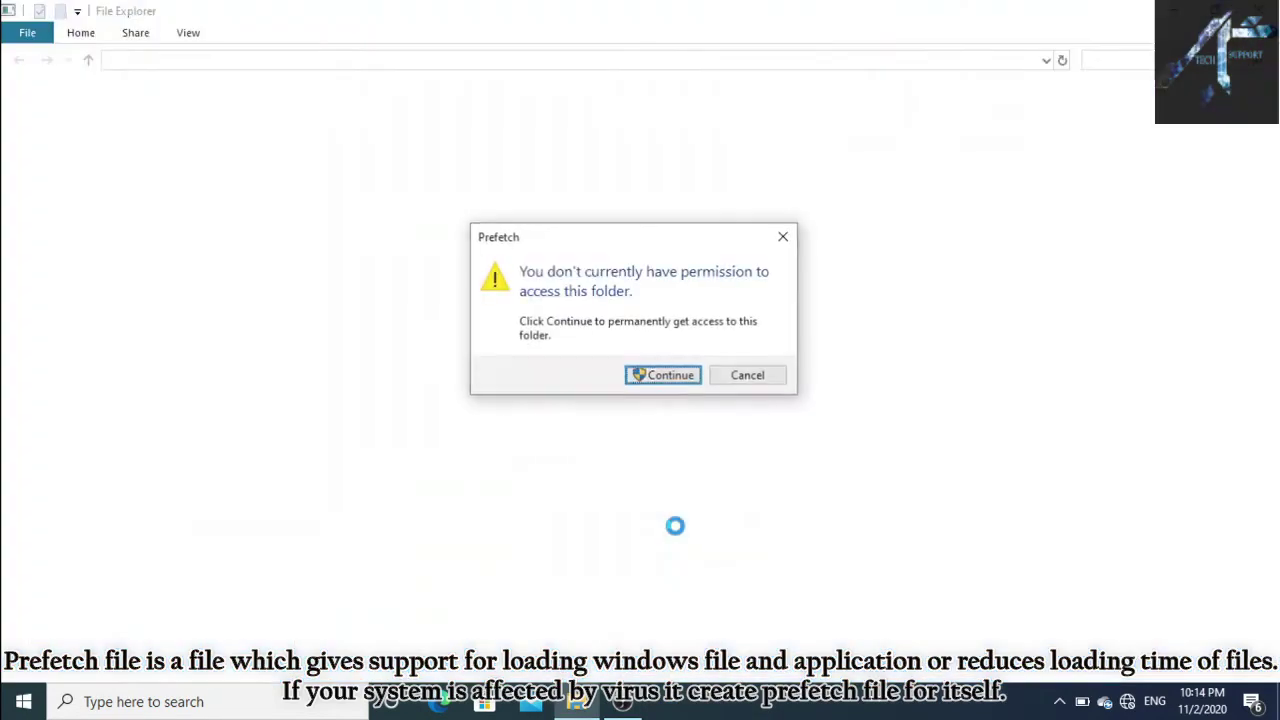
key(Return)
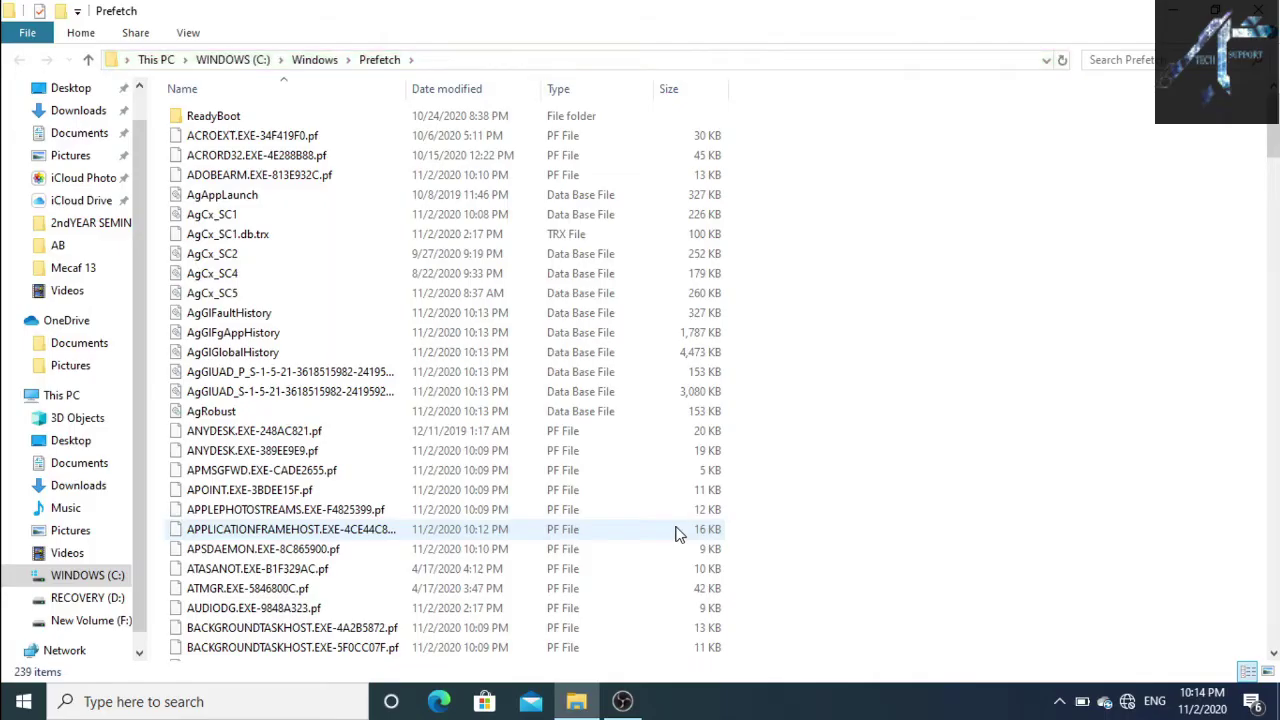
- Delete all Prefetch files, skipping the one in use, and close the folder
key(ctrl+a)
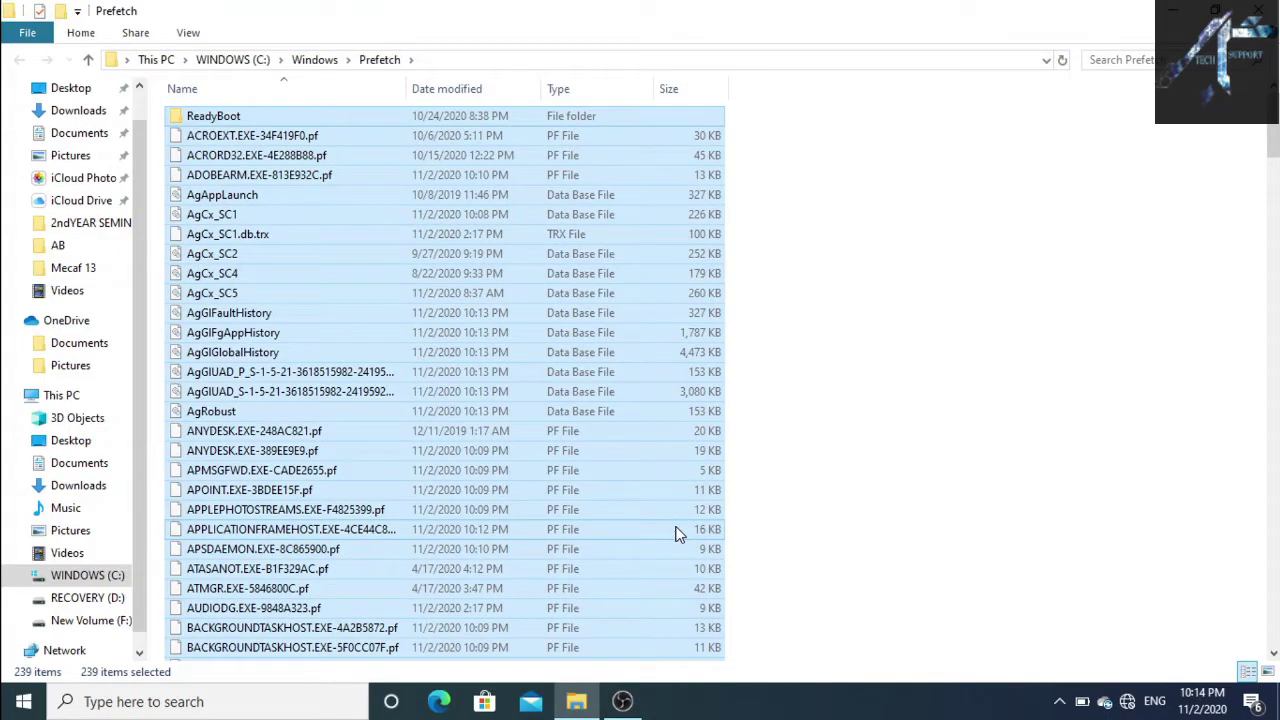
key(Delete)
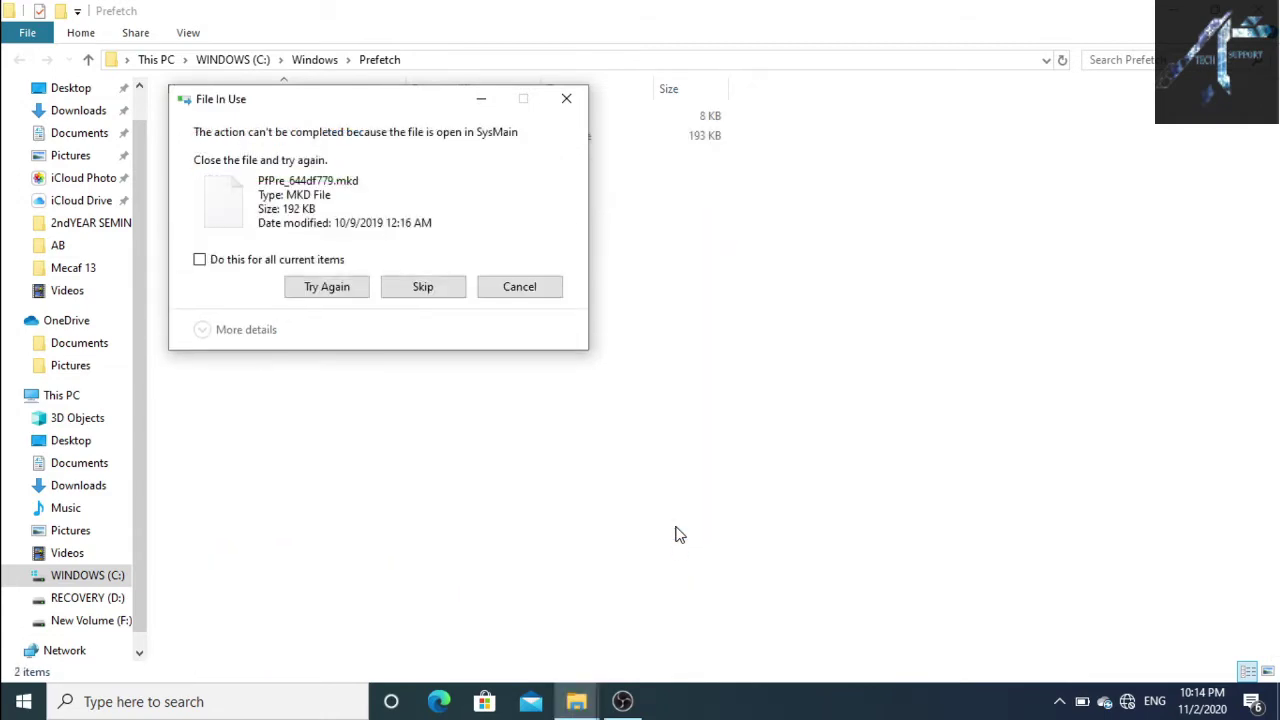
click(431, 292)
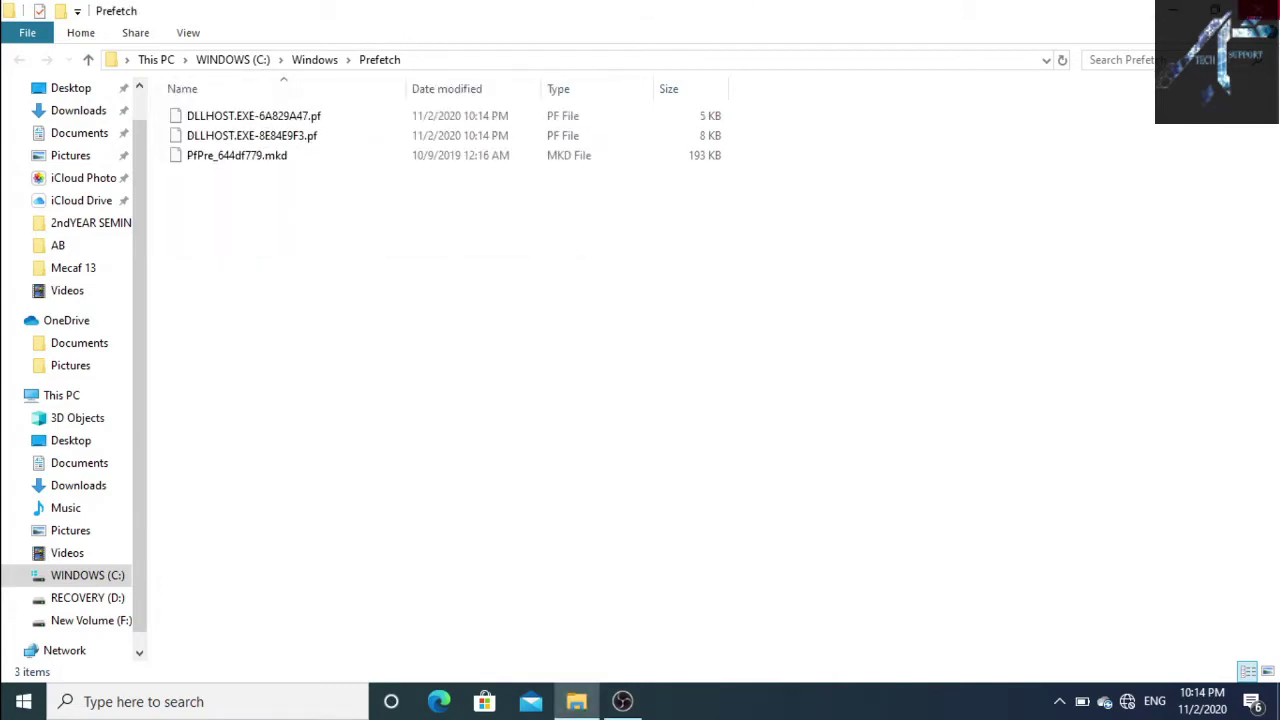
click(1257, 10)
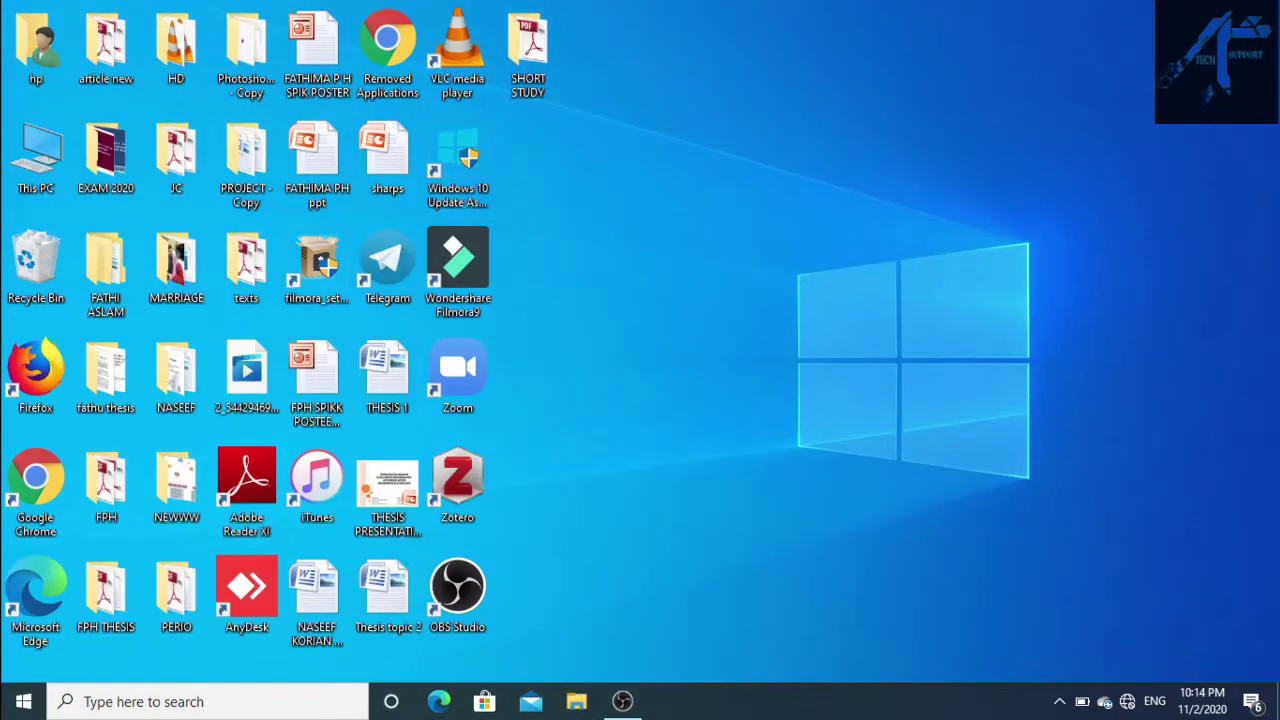
- Open the Windows Temp folder from the Run box
key(super+r)
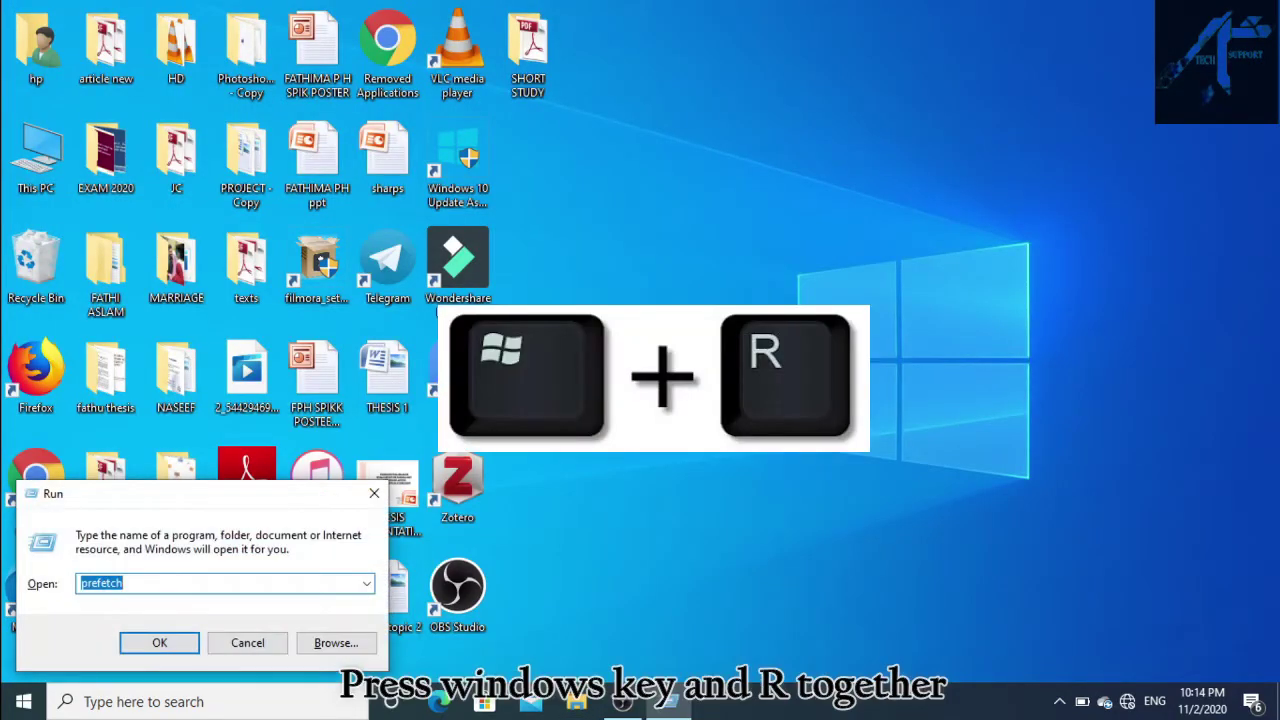
text(temp)
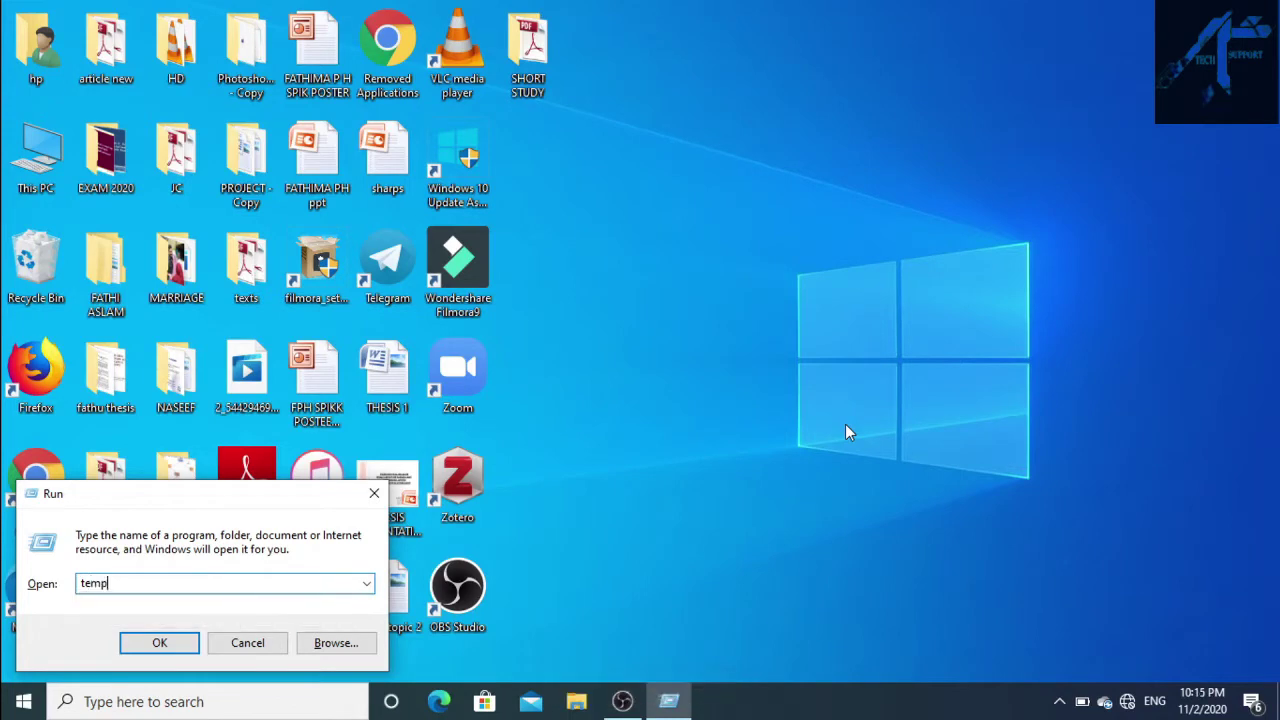
key(Return)
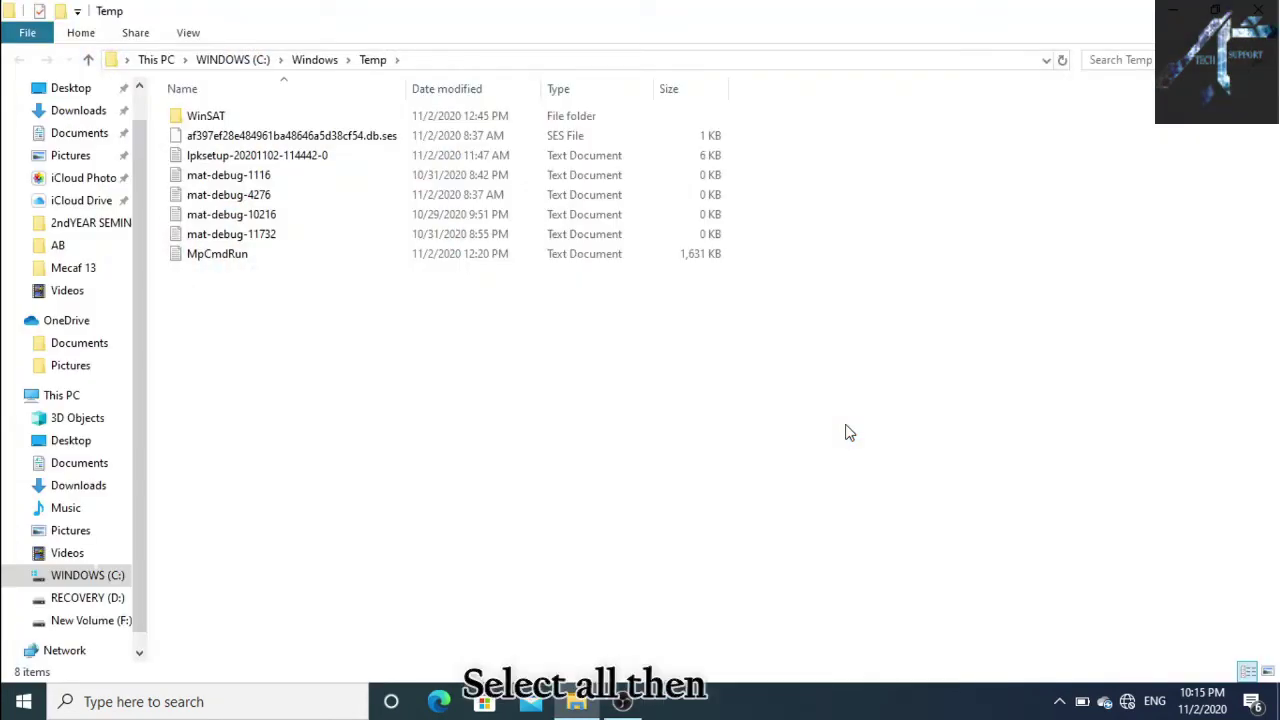
- Delete all 8 Temp items, granting admin permission for WinSAT, and close the folder
key(ctrl+a)
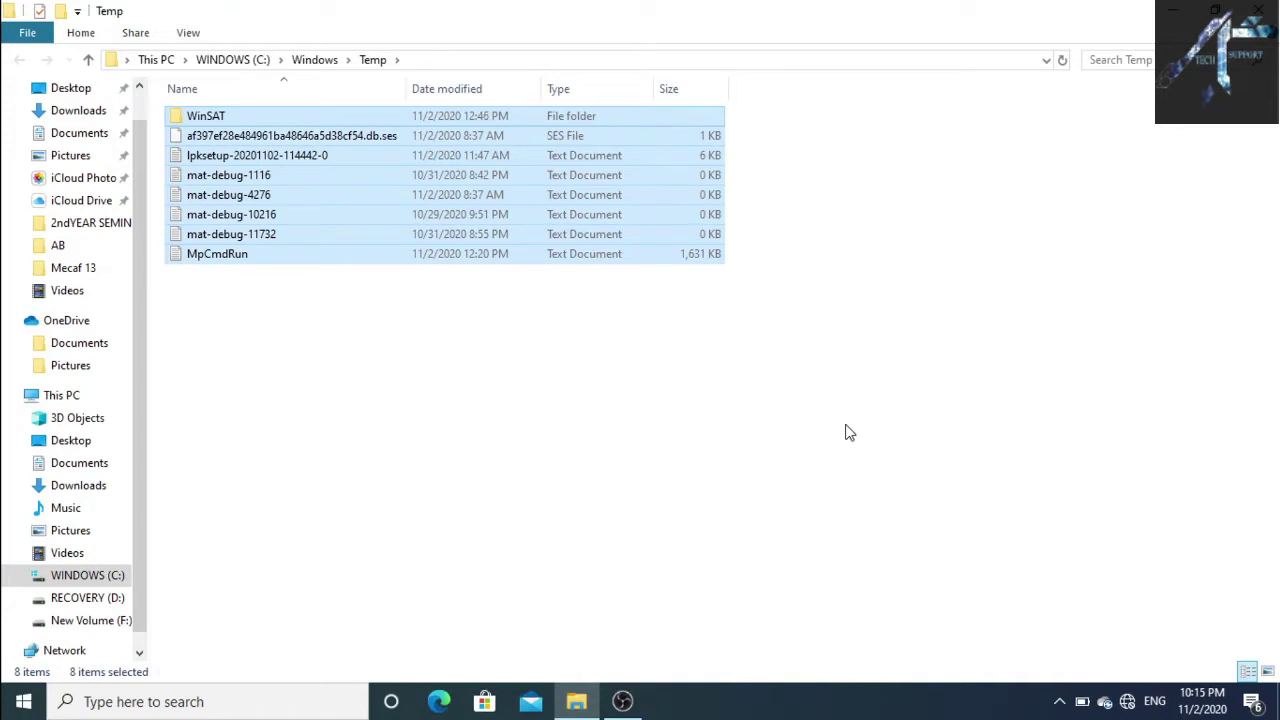
key(Delete)
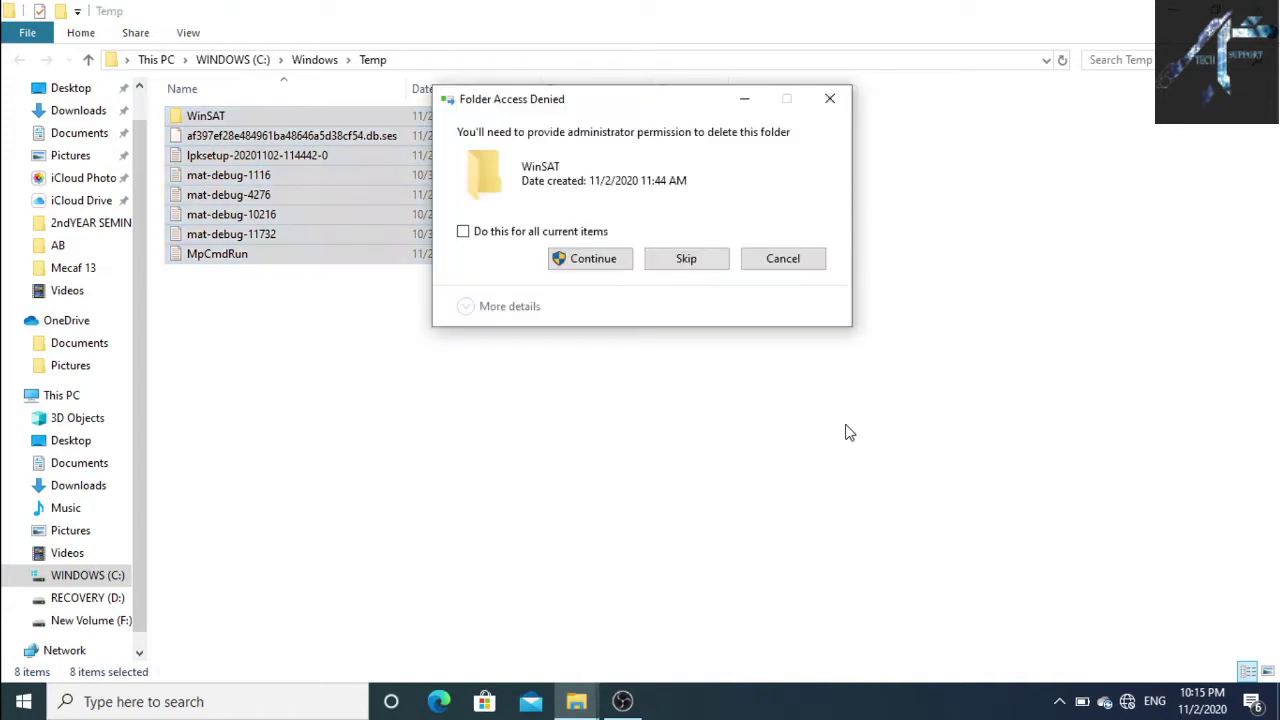
click(593, 259)
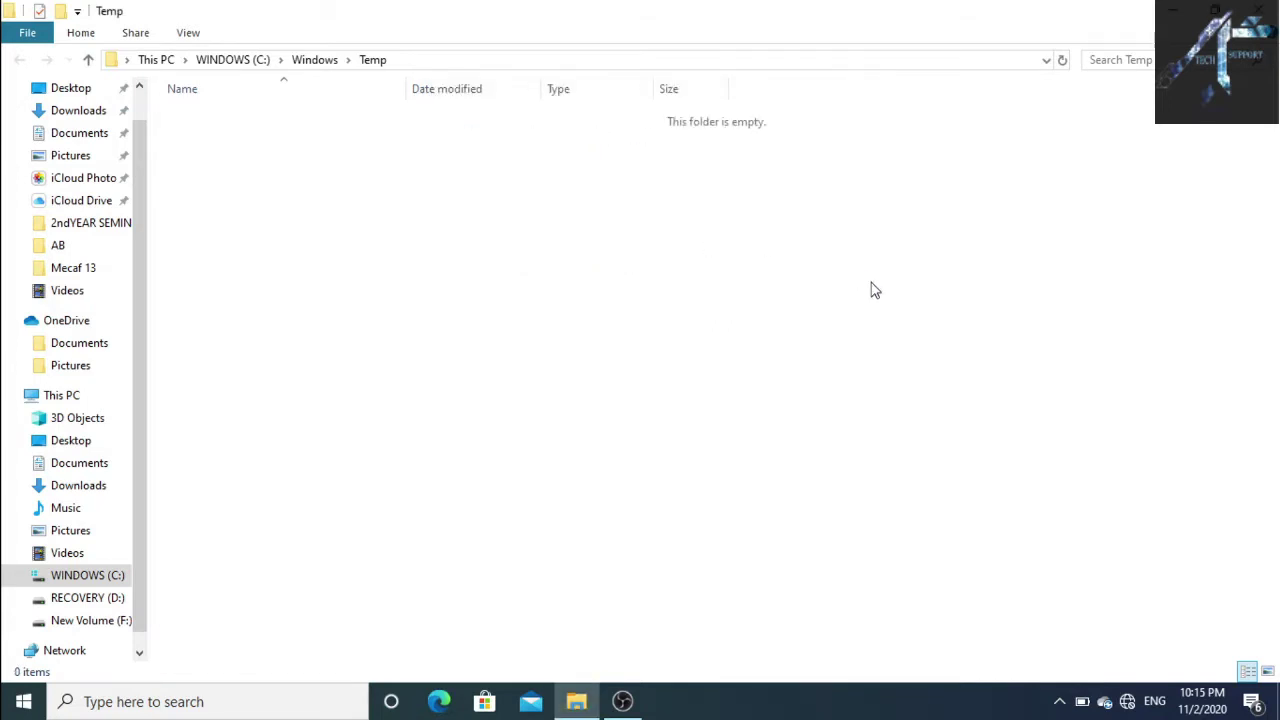
click(1255, 10)
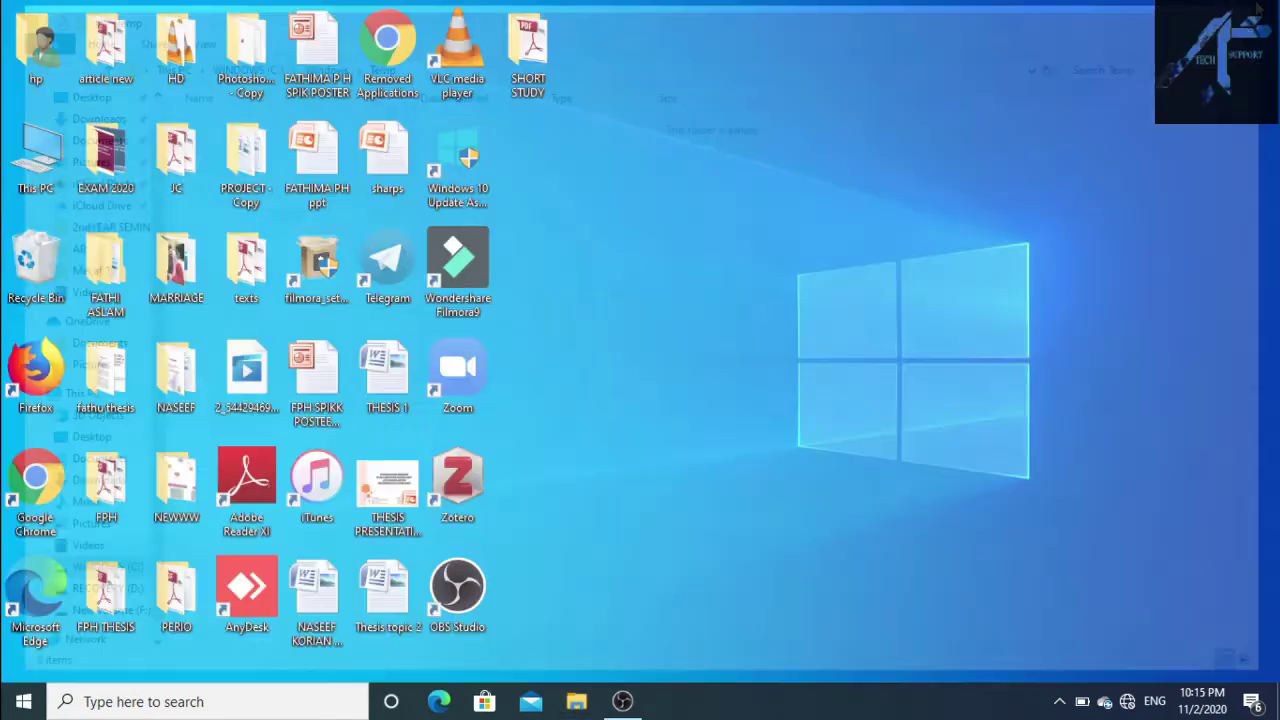
- Open WINDOWS (C:) Properties from This PC and launch Disk Clean-up
double_click(38, 158)
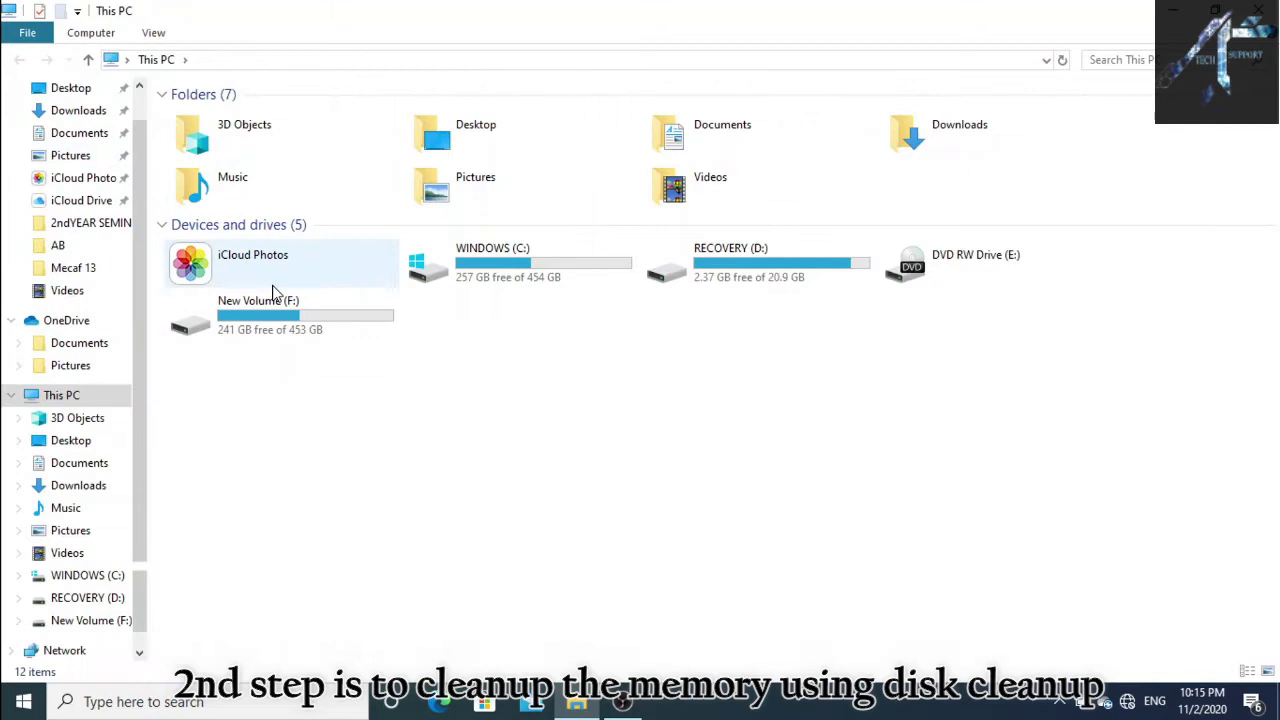
click(515, 270)
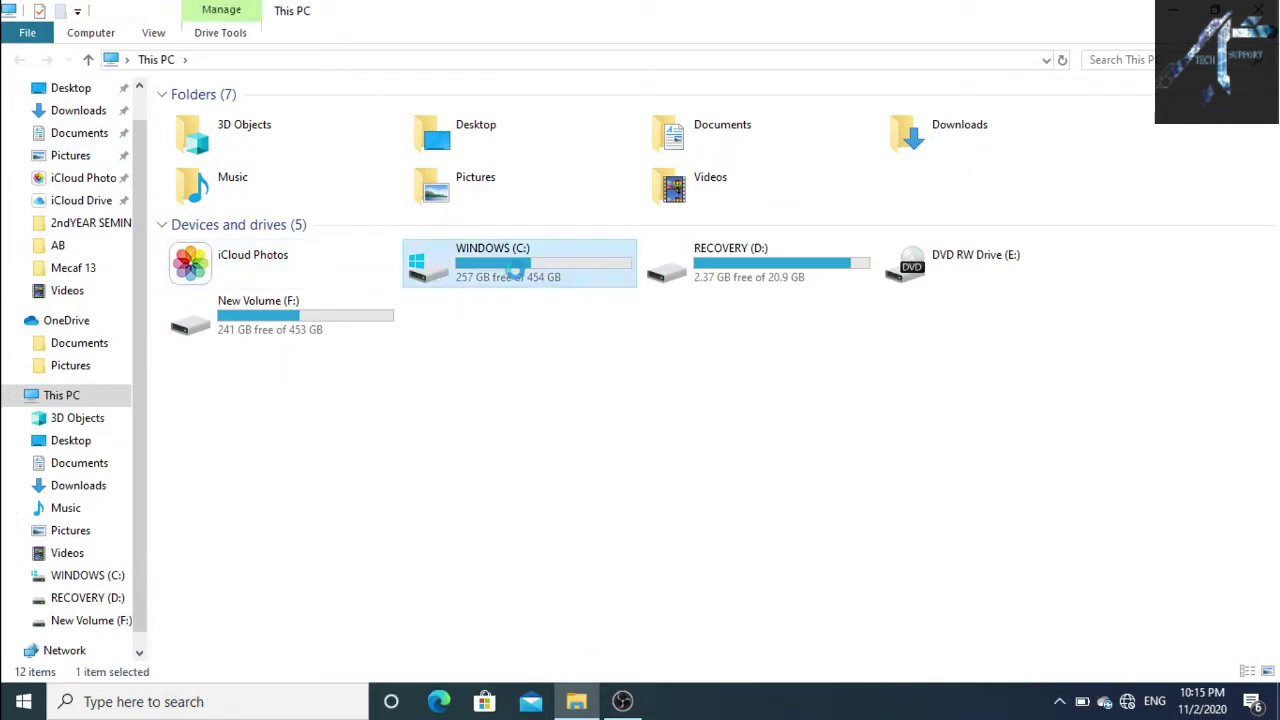
right_click(515, 270)
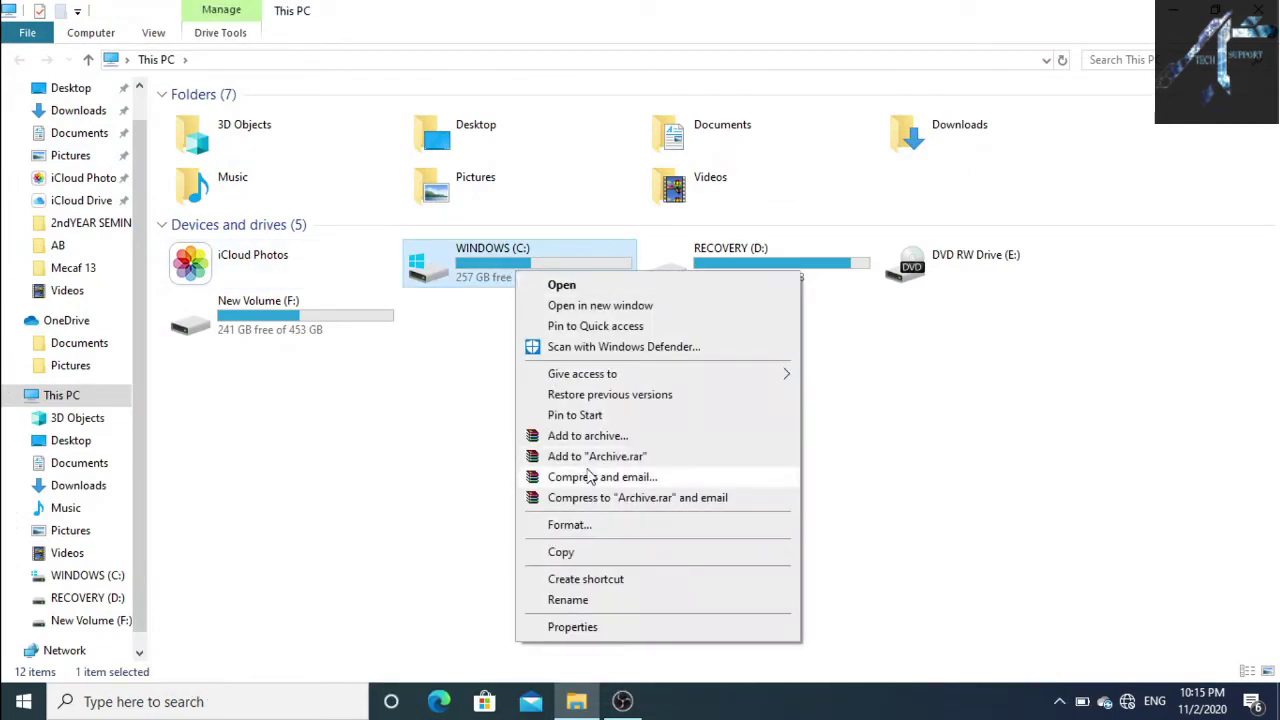
click(569, 630)
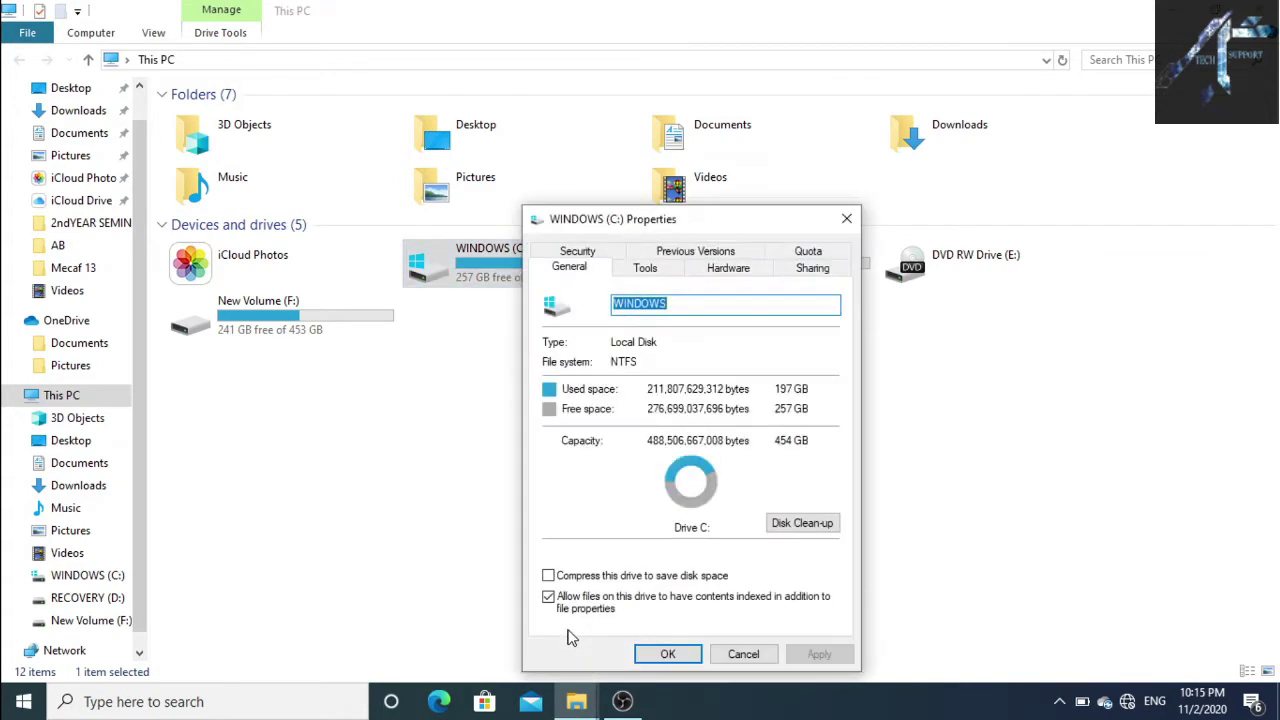
click(803, 528)
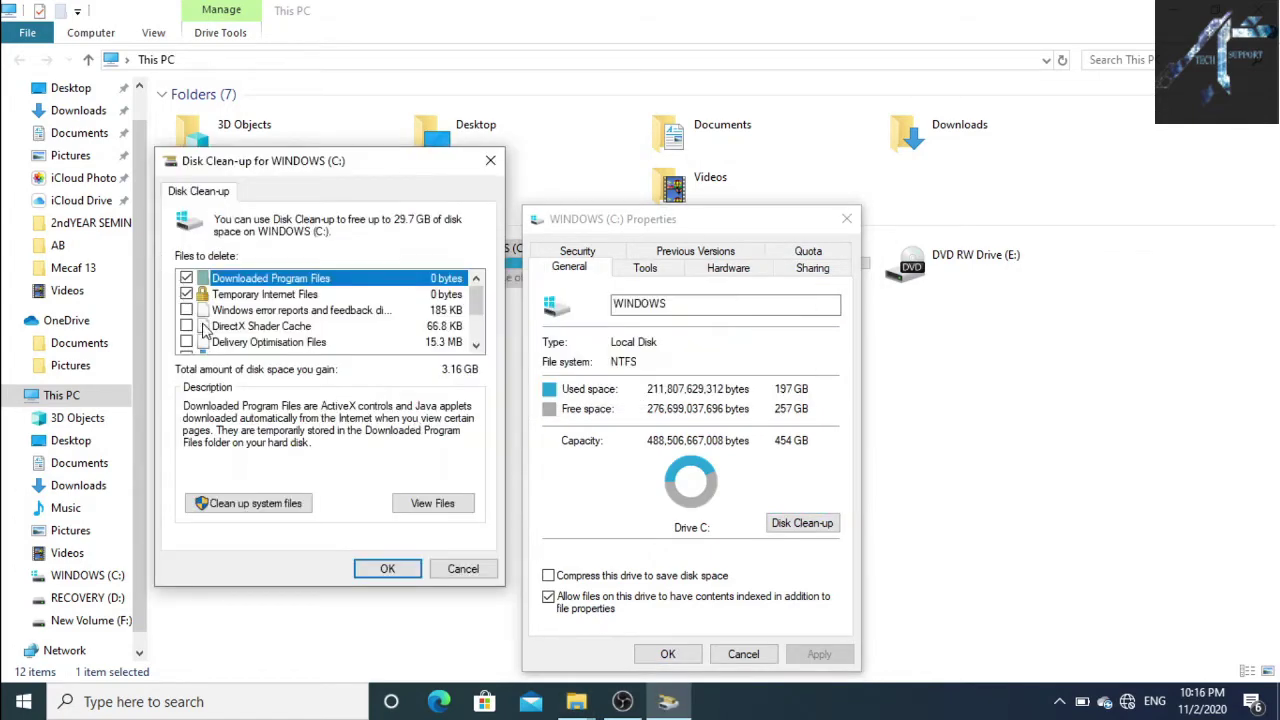
- Tick error reports, DirectX Shader Cache, Delivery Optimisation, Recycle Bin, Temporary files and Thumbnails (20.4 GB)
click(188, 311)
click(188, 327)
click(477, 346)
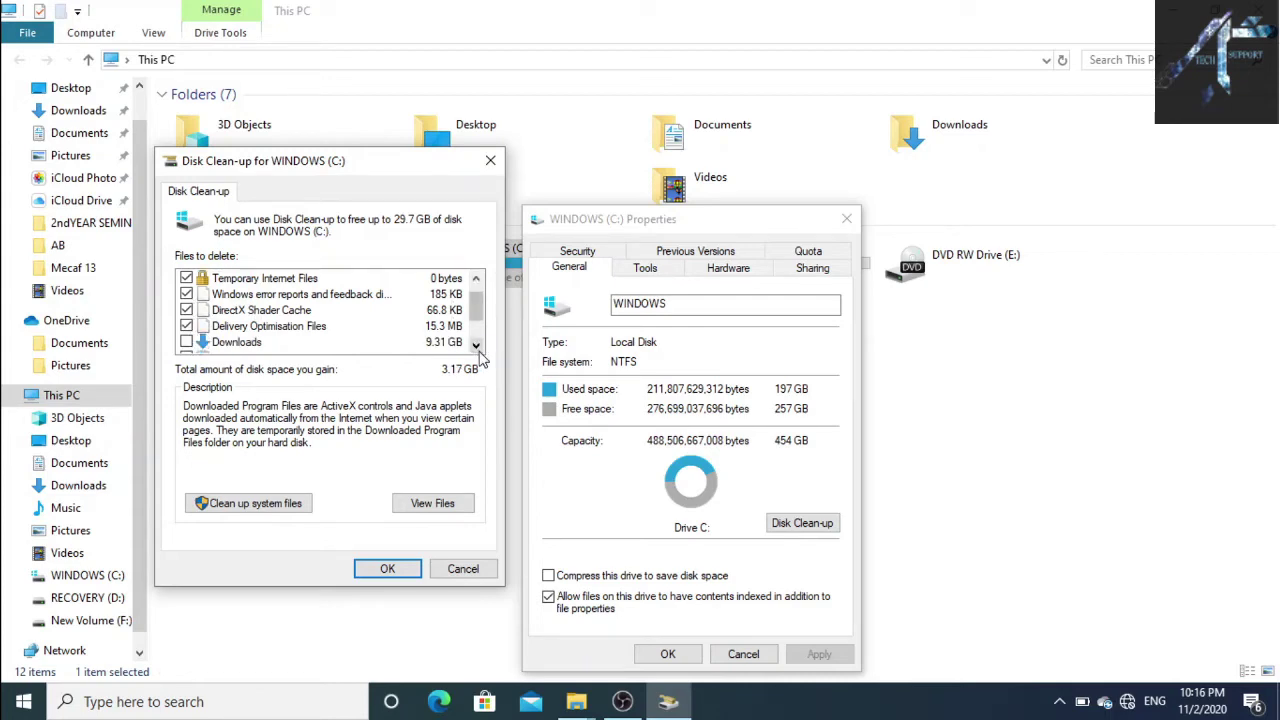
click(477, 346)
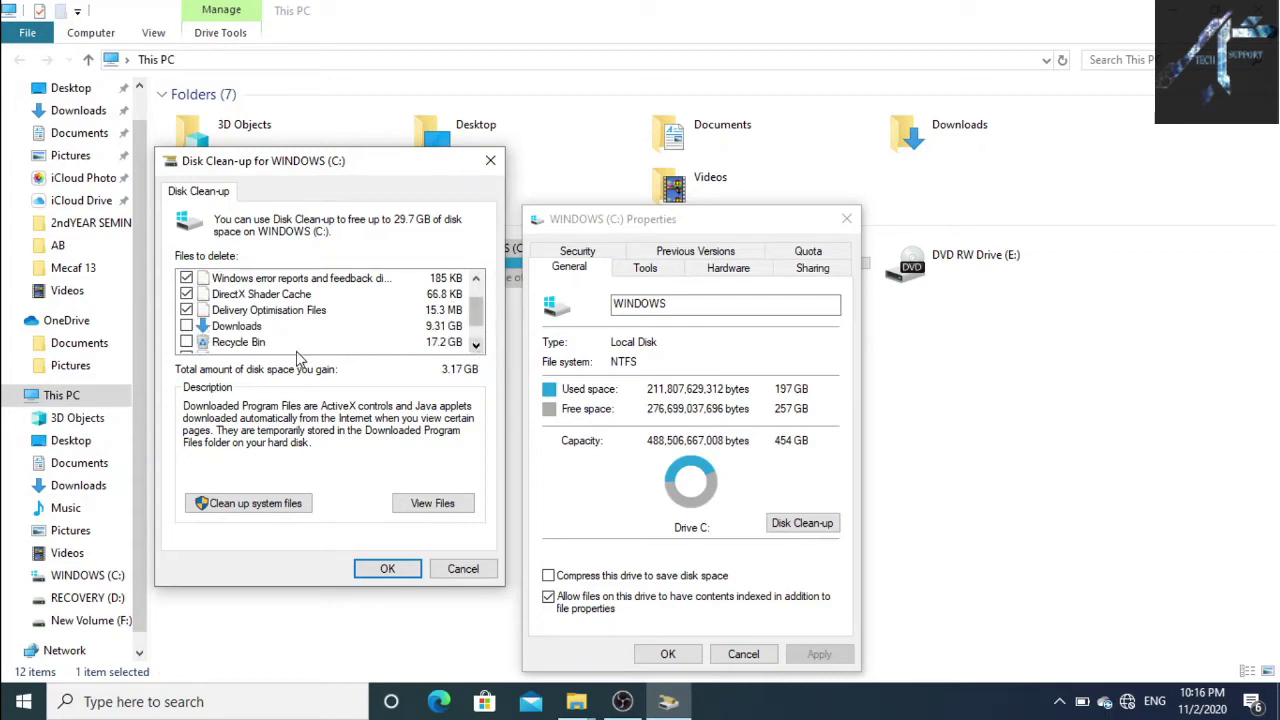
click(185, 343)
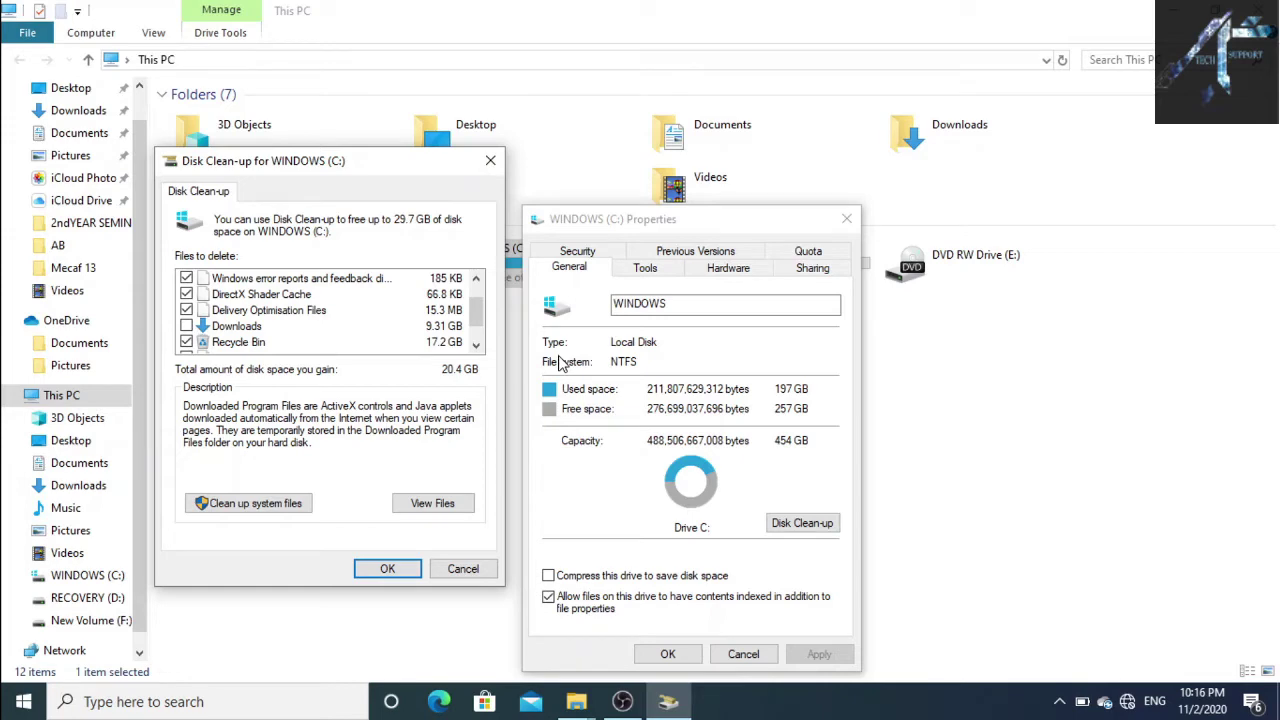
click(475, 347)
click(475, 347)
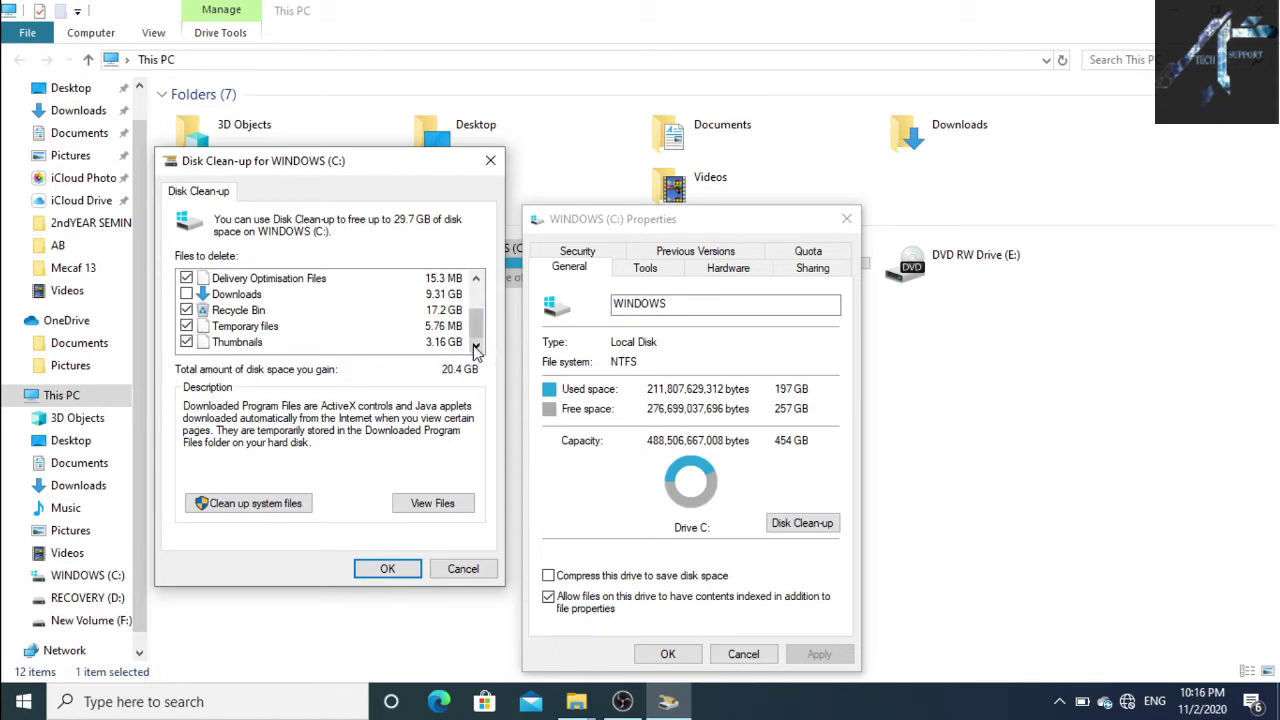
drag(477, 330, 477, 292)
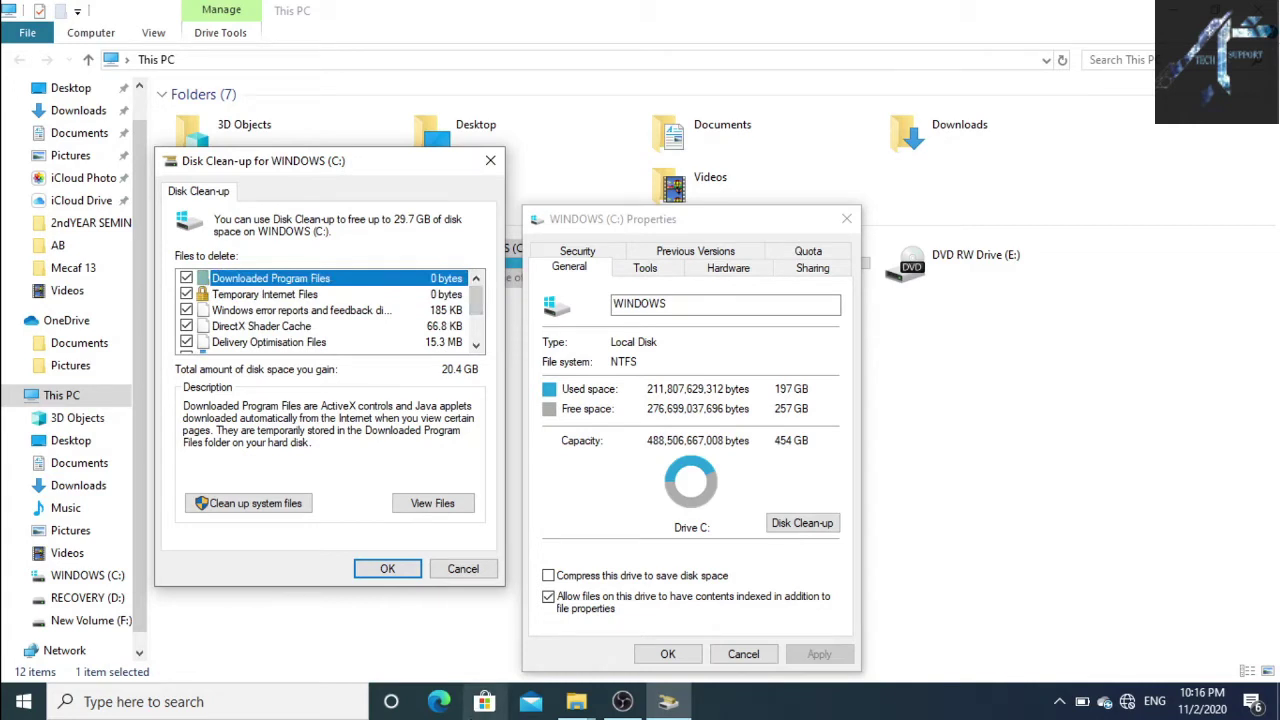
- Permanently delete the selected files, allowing the protected folder, then close C: Properties
click(382, 578)
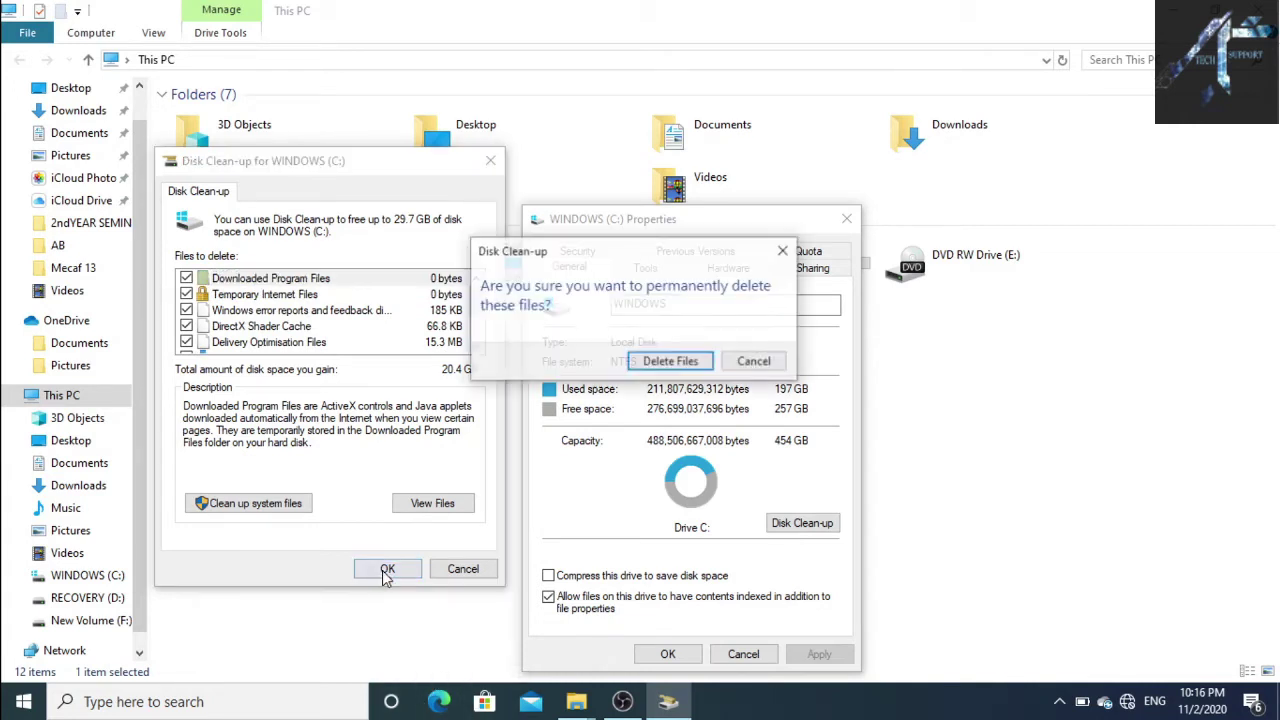
click(684, 361)
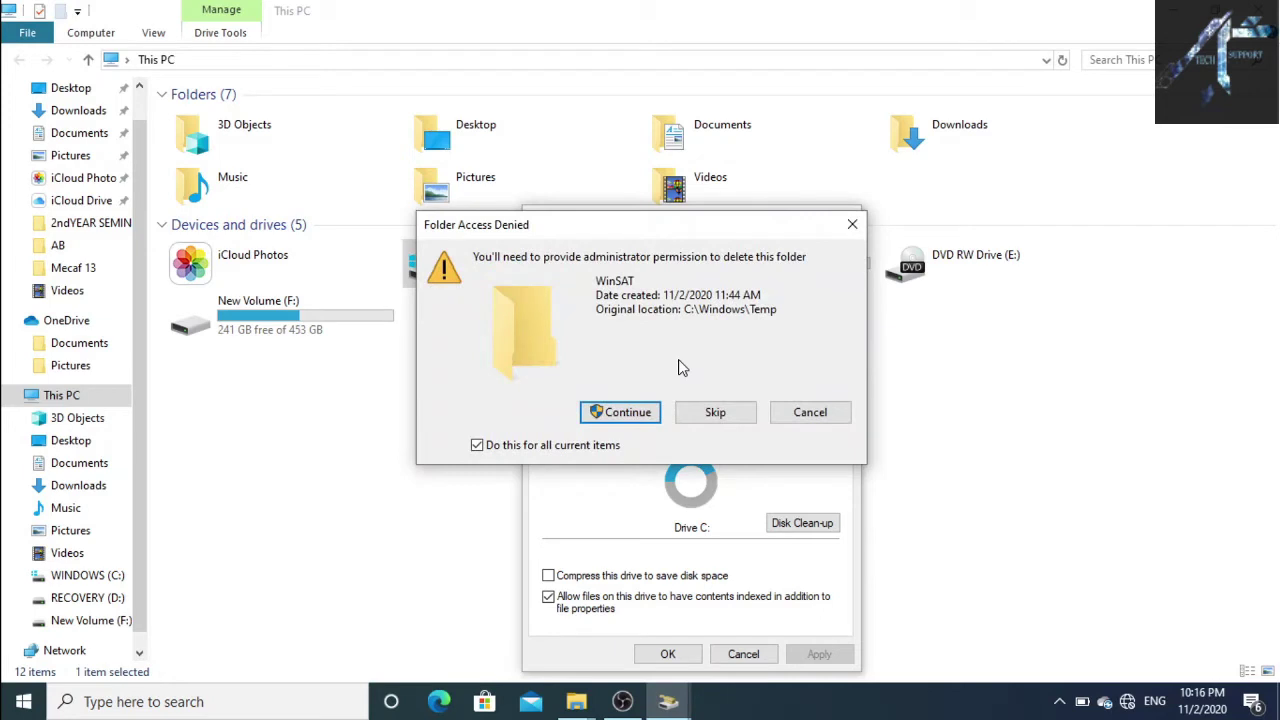
click(628, 413)
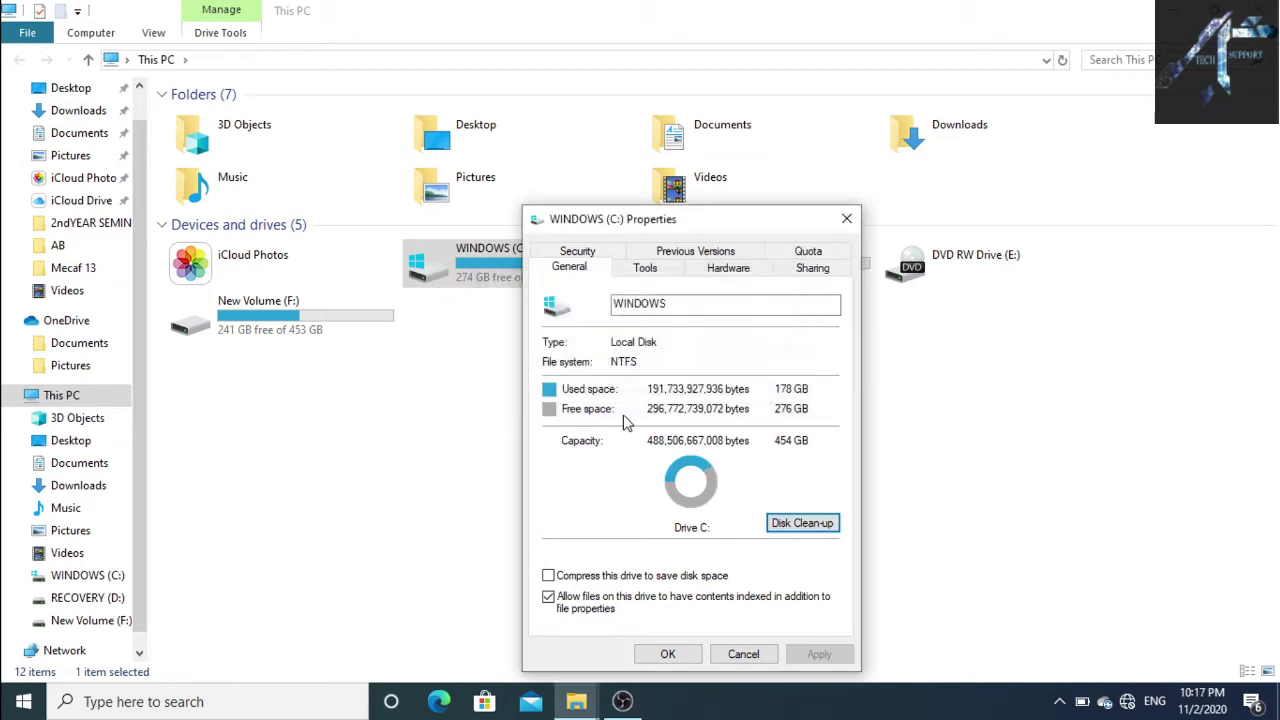
click(668, 654)
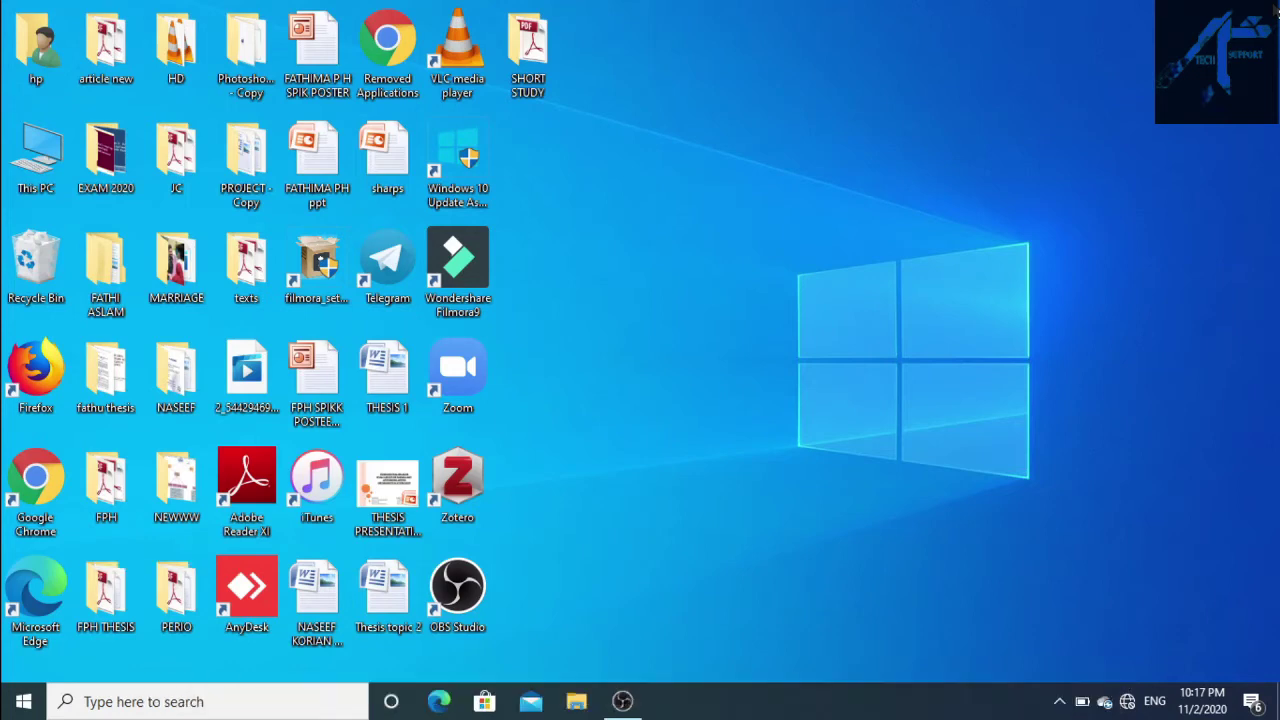
- Launch Command Prompt by running cmd from the Run box
key(super+r)
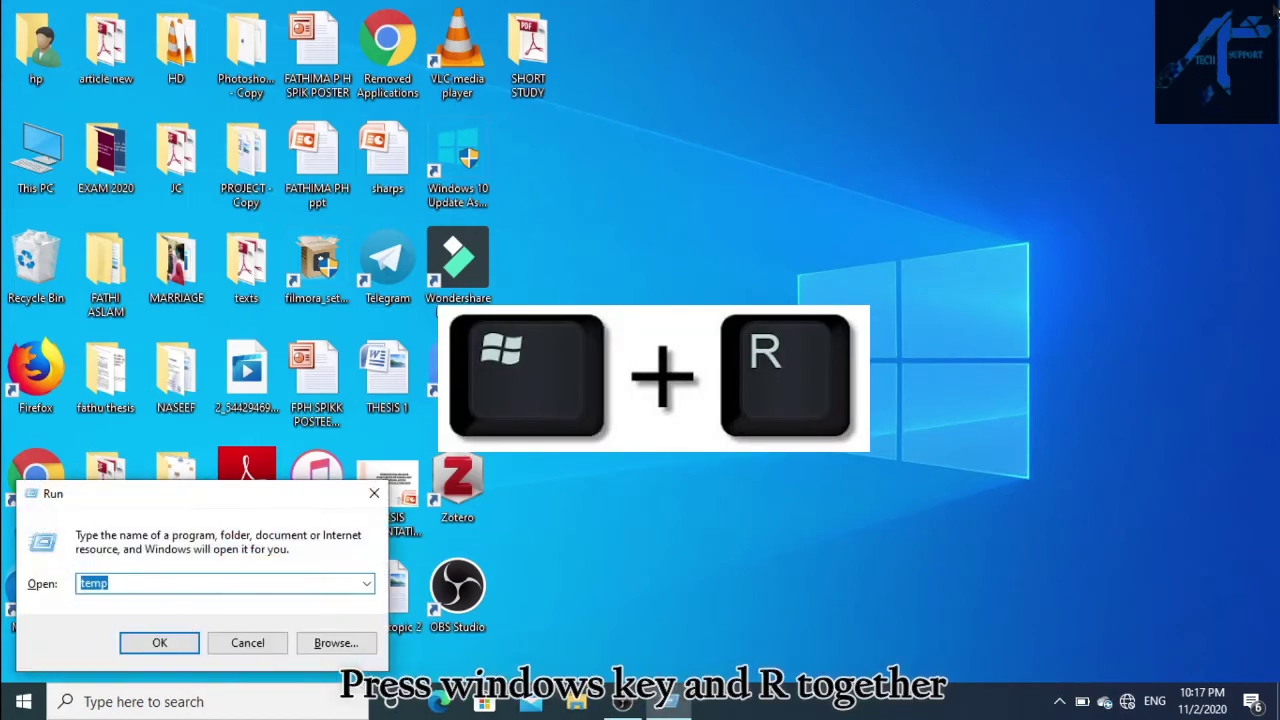
text(cm)
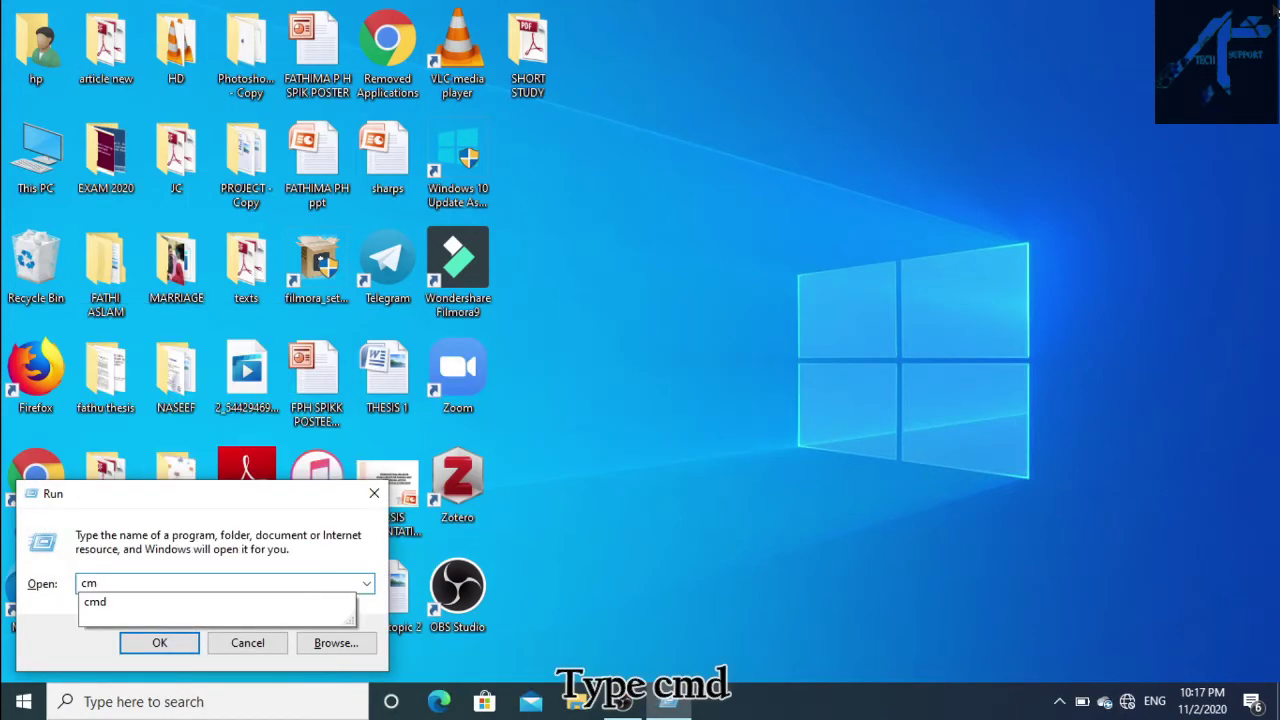
text(d)
key(Return)
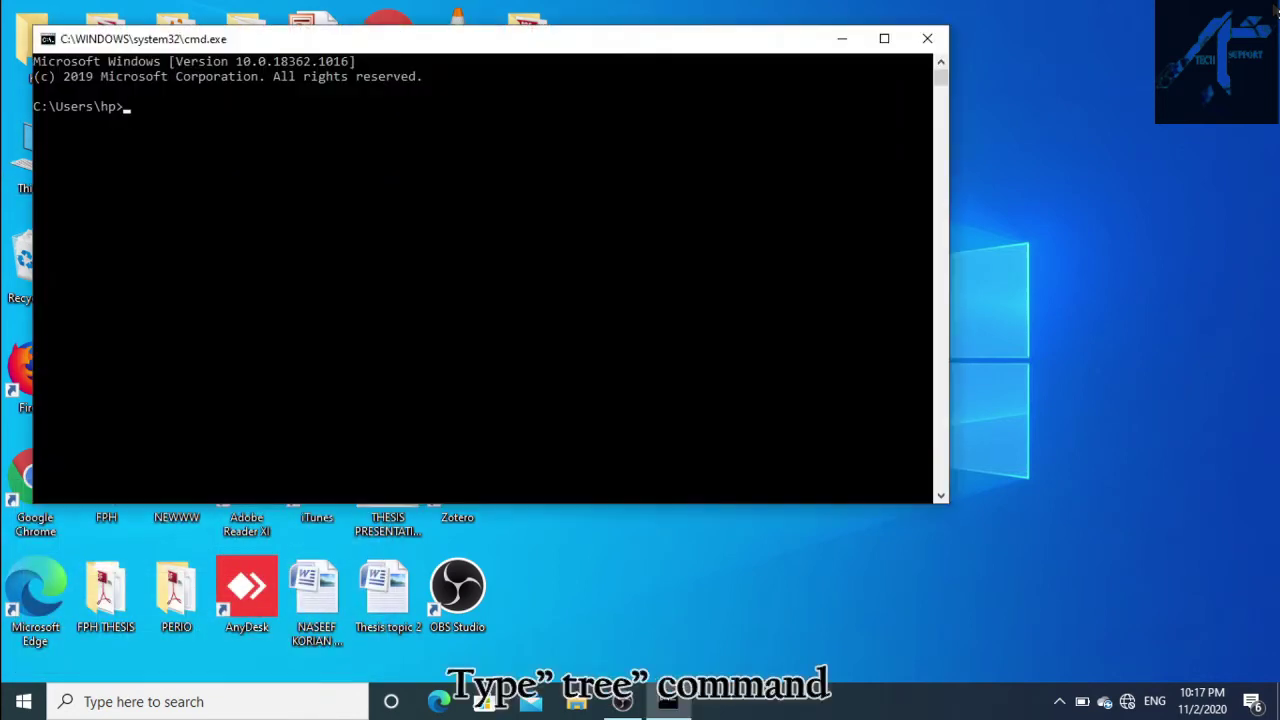
- Run tree to list the folder hierarchy, then close the console
text(tree)
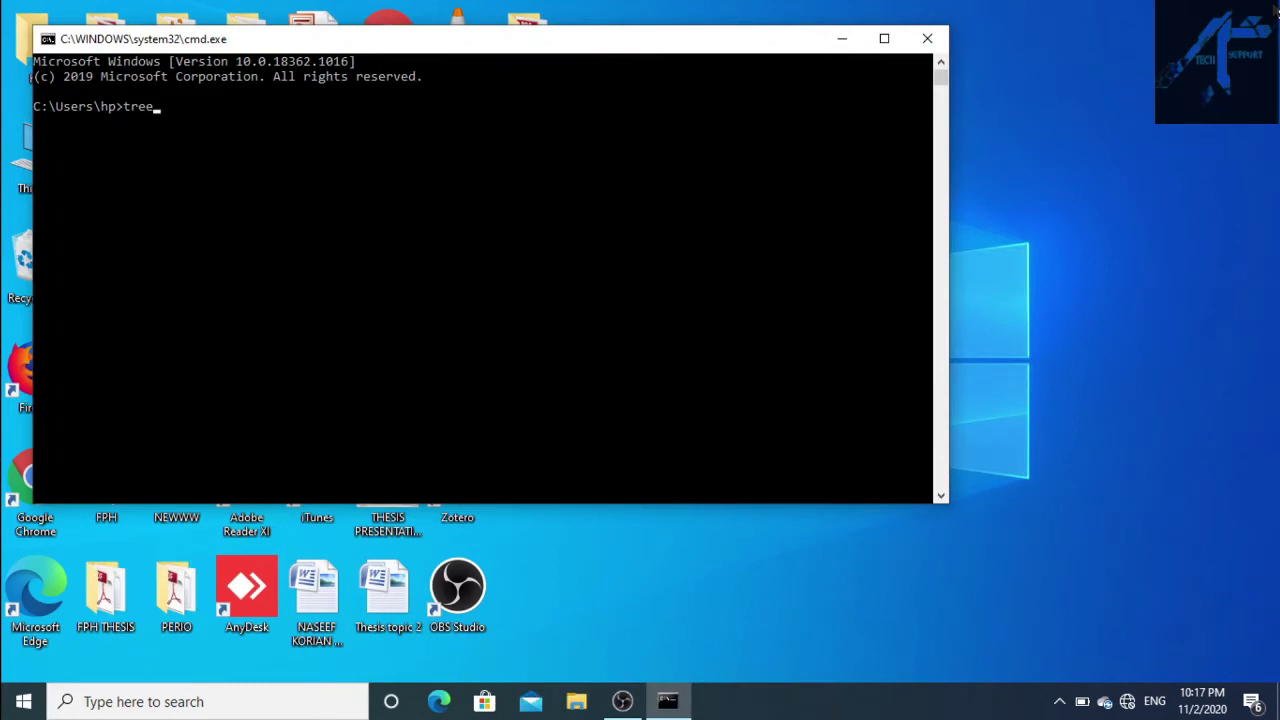
key(Return)
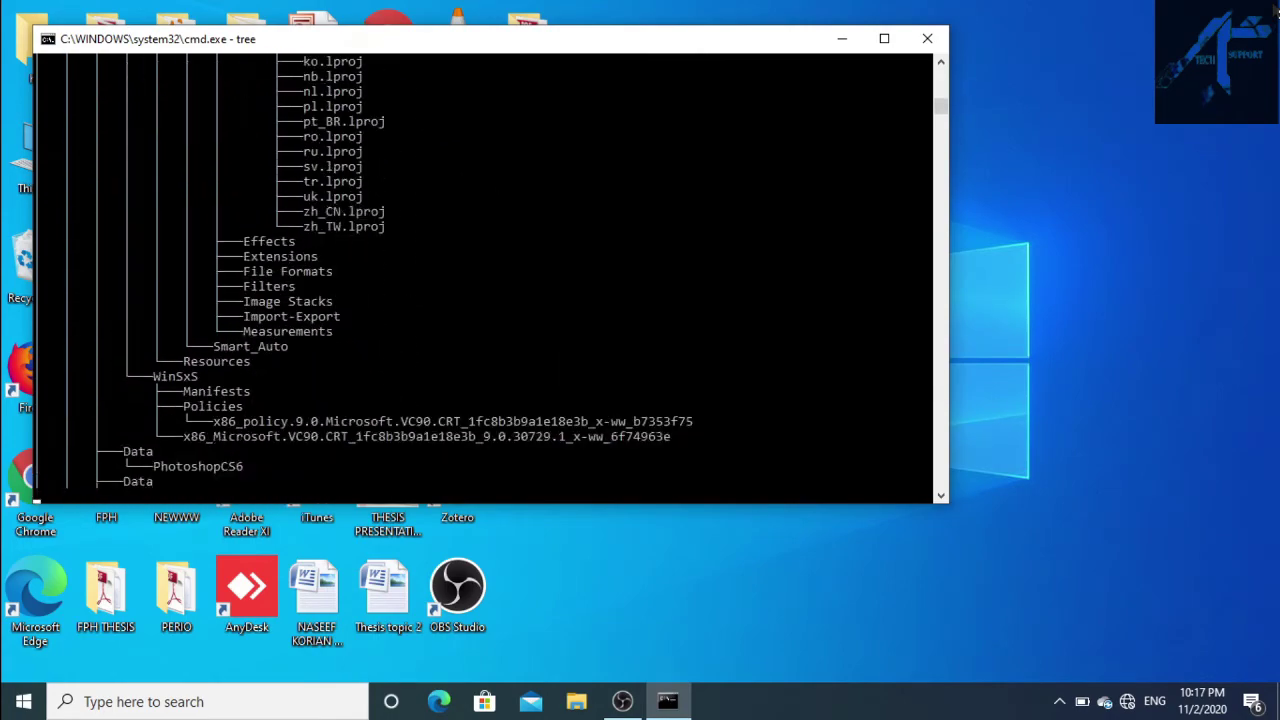
key(alt+F4)
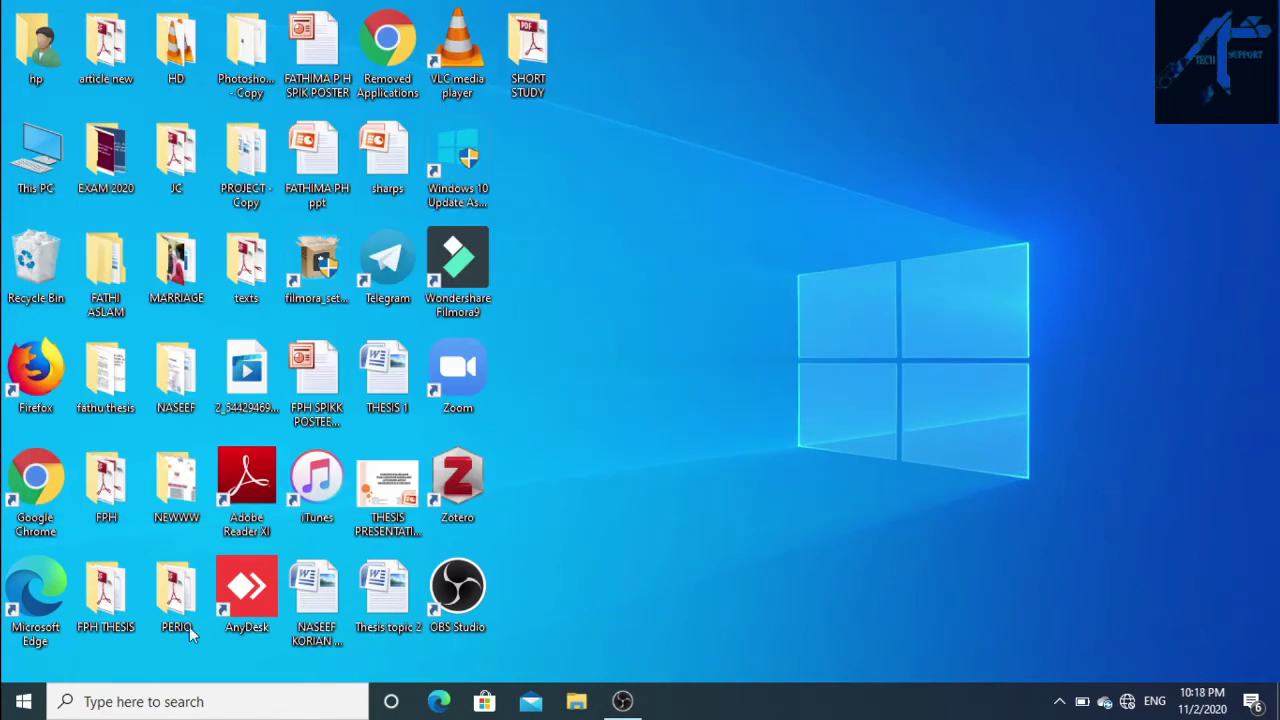
- Search for cmd and run Command Prompt as administrator
click(126, 703)
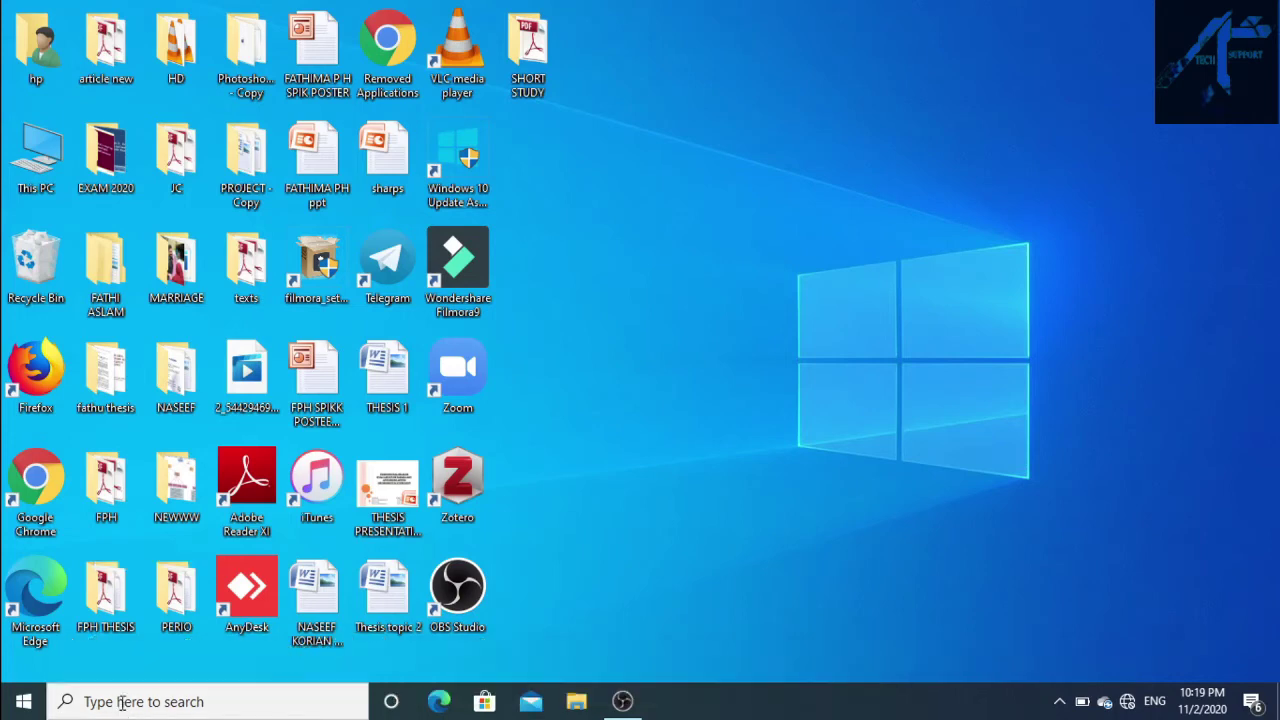
text(cmd)
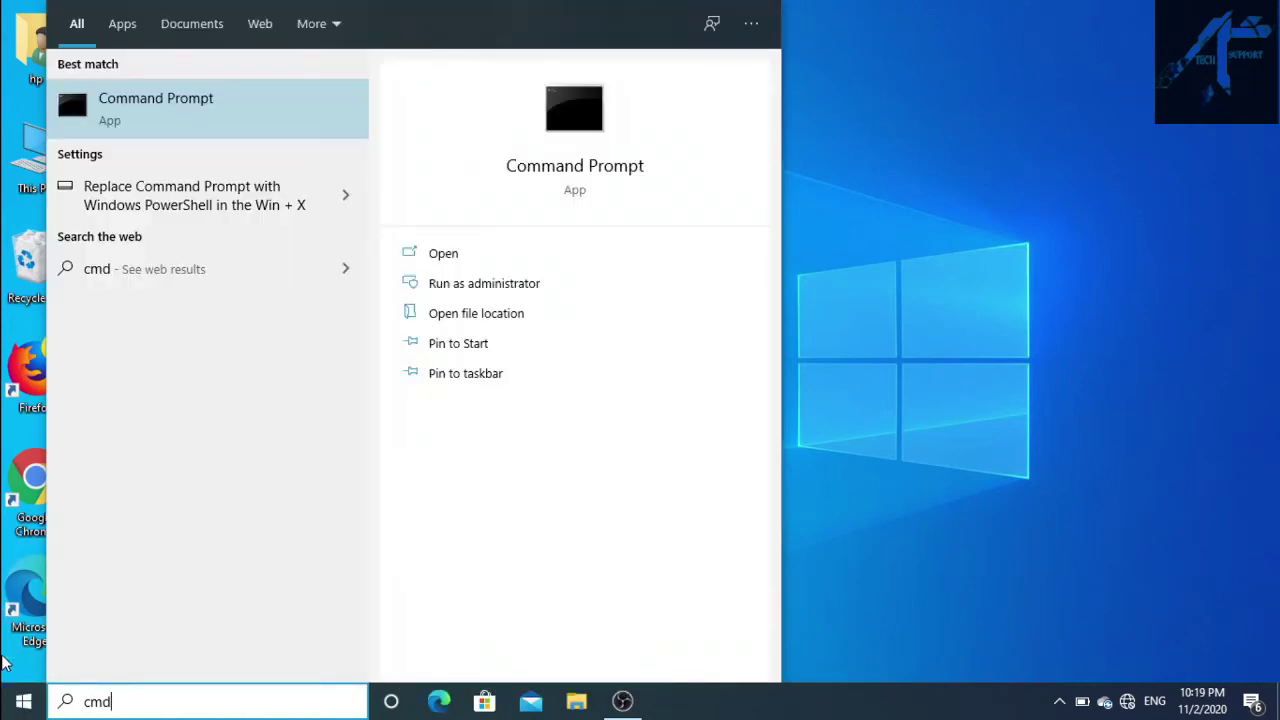
right_click(202, 120)
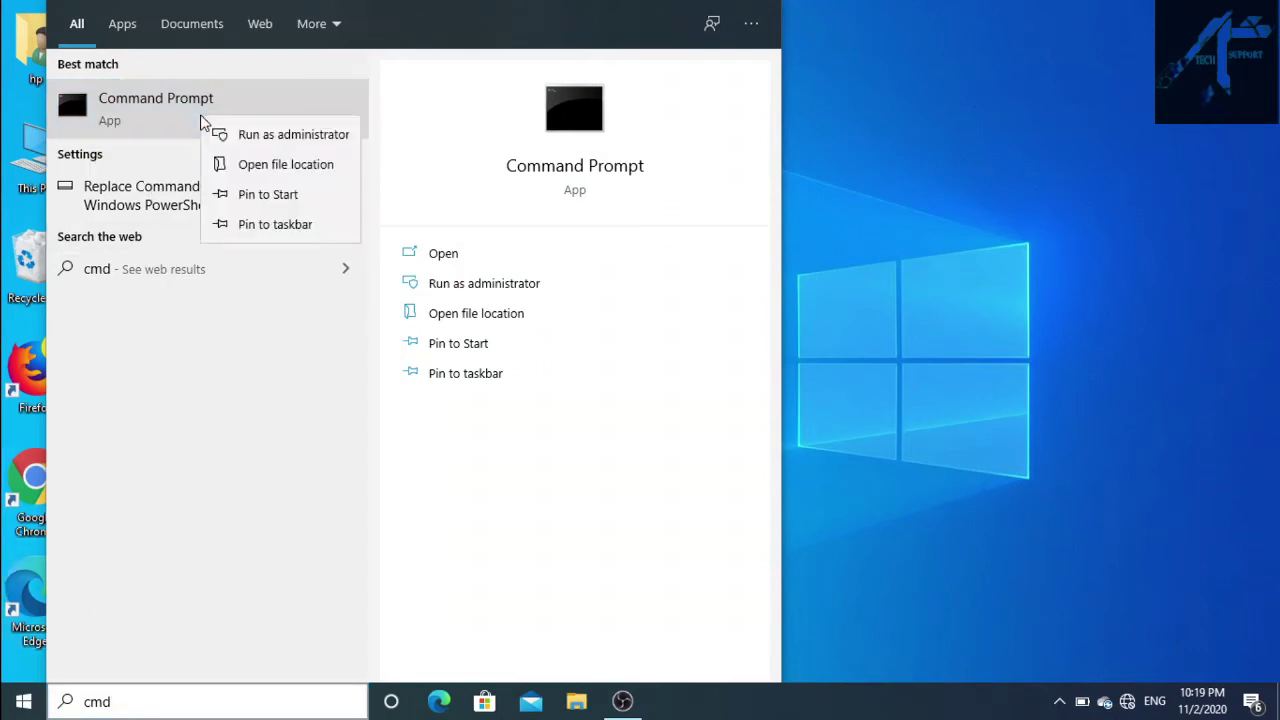
click(247, 136)
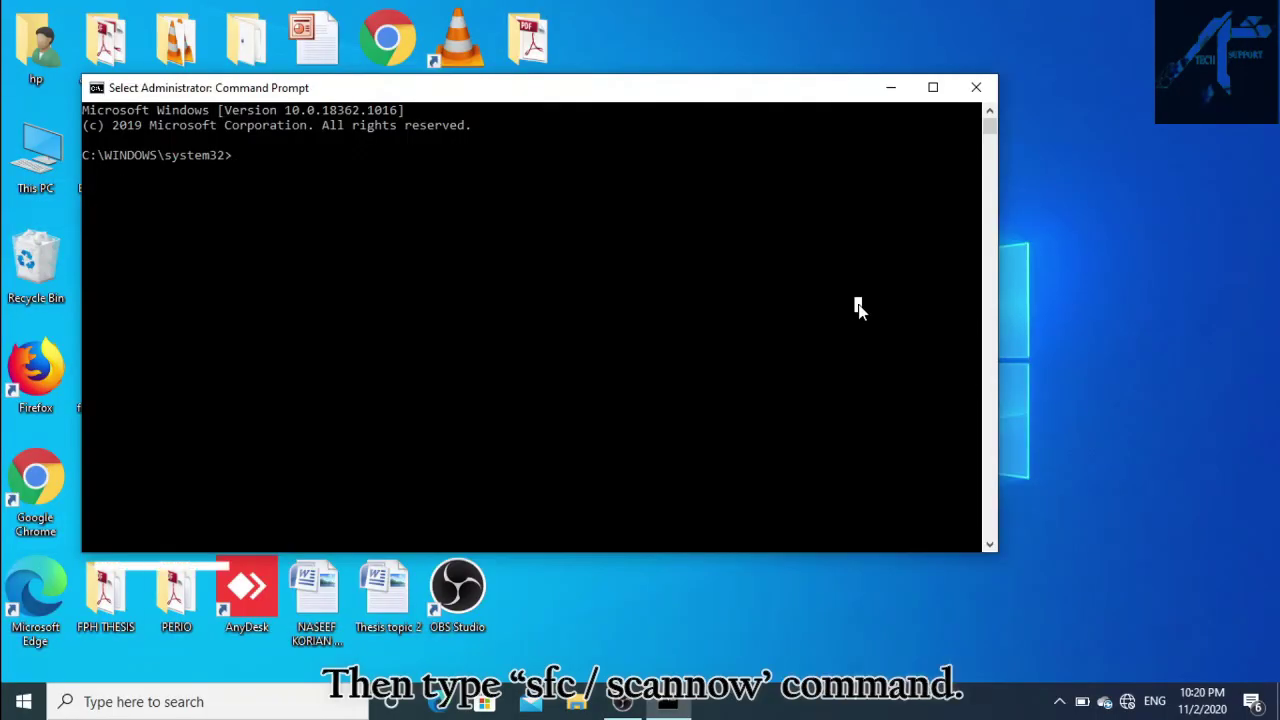
- Run sfc /scannow at the administrator prompt
text(sfc )
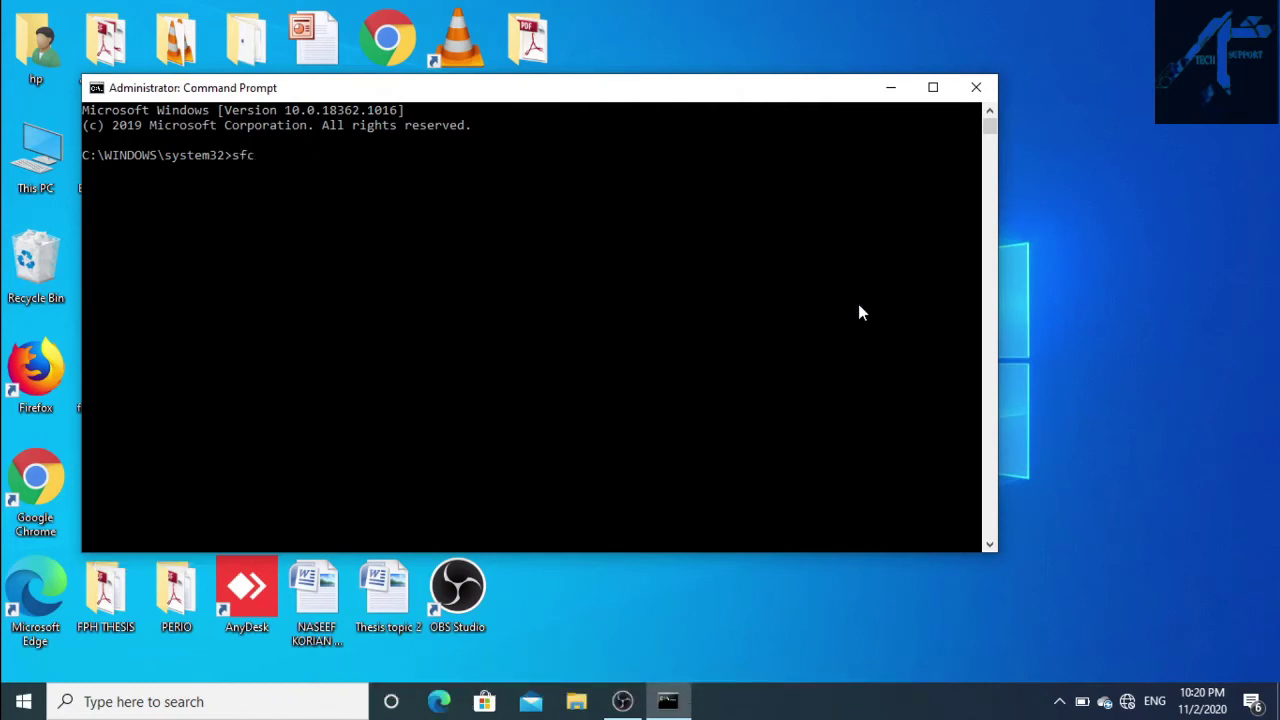
text(/scannow)
key(Return)
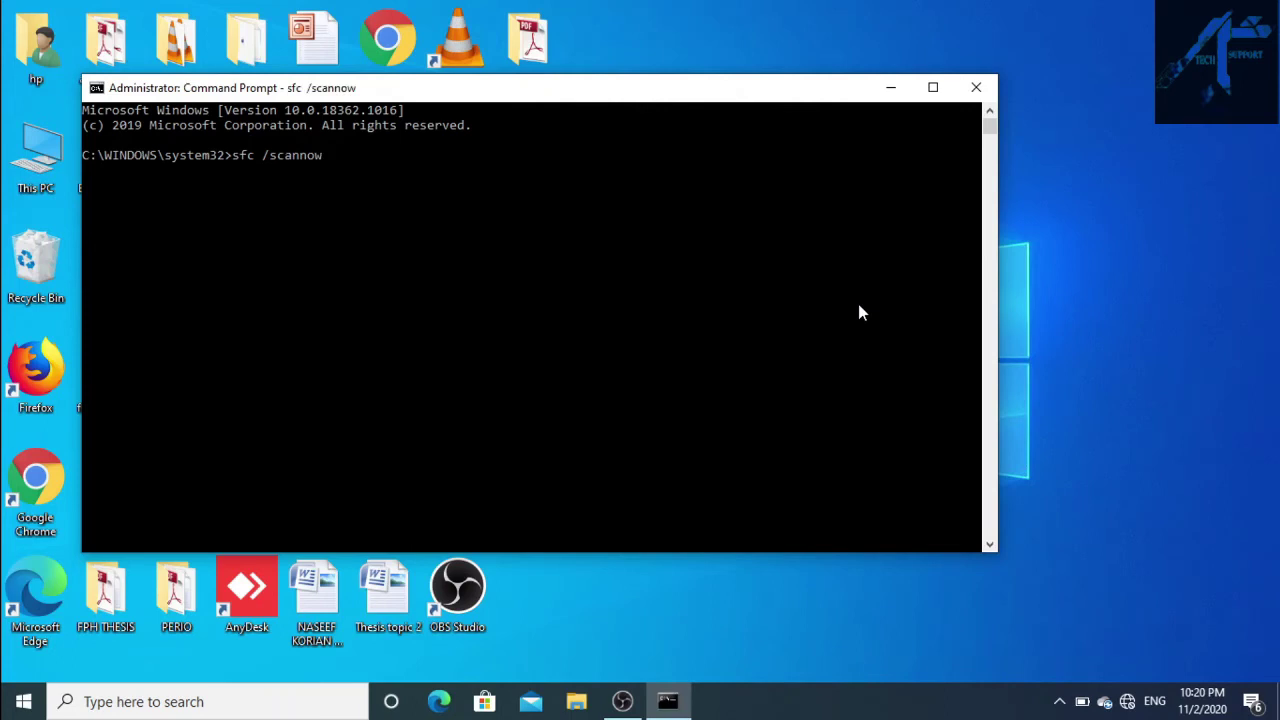